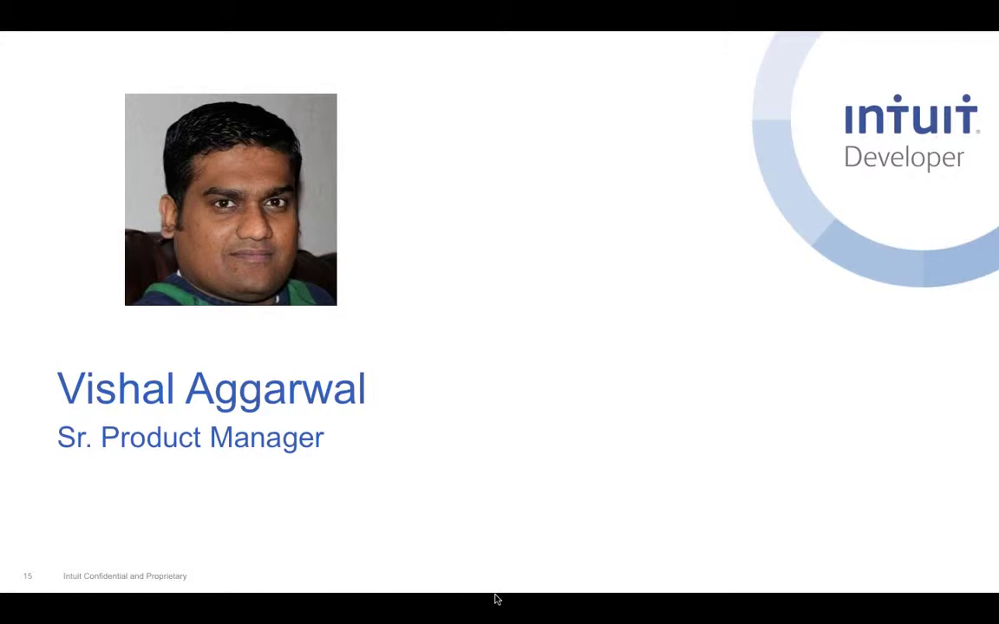
Exit the slideshow to return to editing slide 15, the 'Sr. Product Manager' speaker slide
key(Escape)
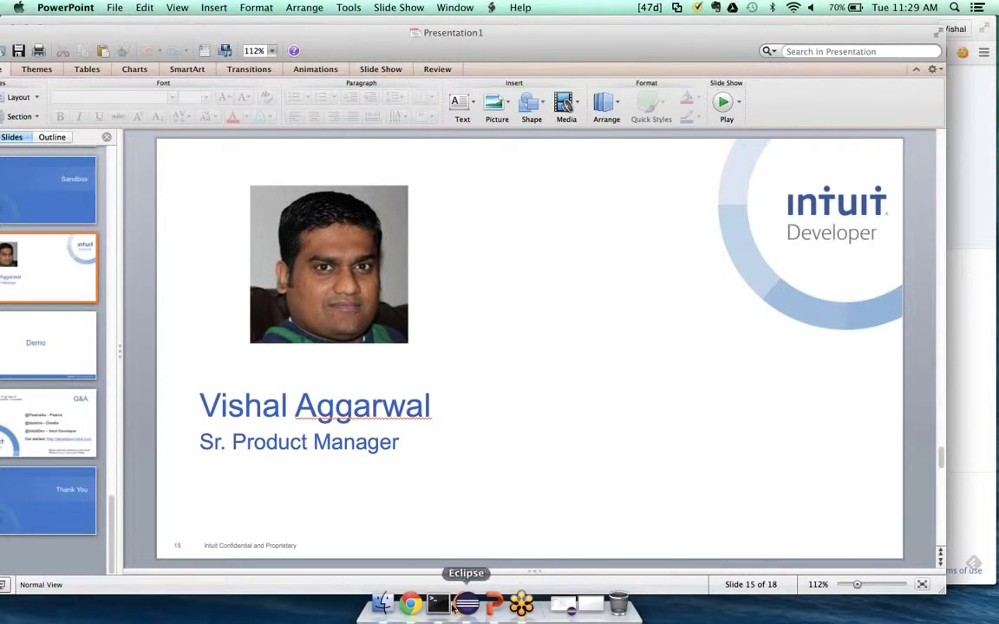
Bring Chrome forward, hide the Harmony window, and open the Intuit Developer sign-in form
click(410, 605)
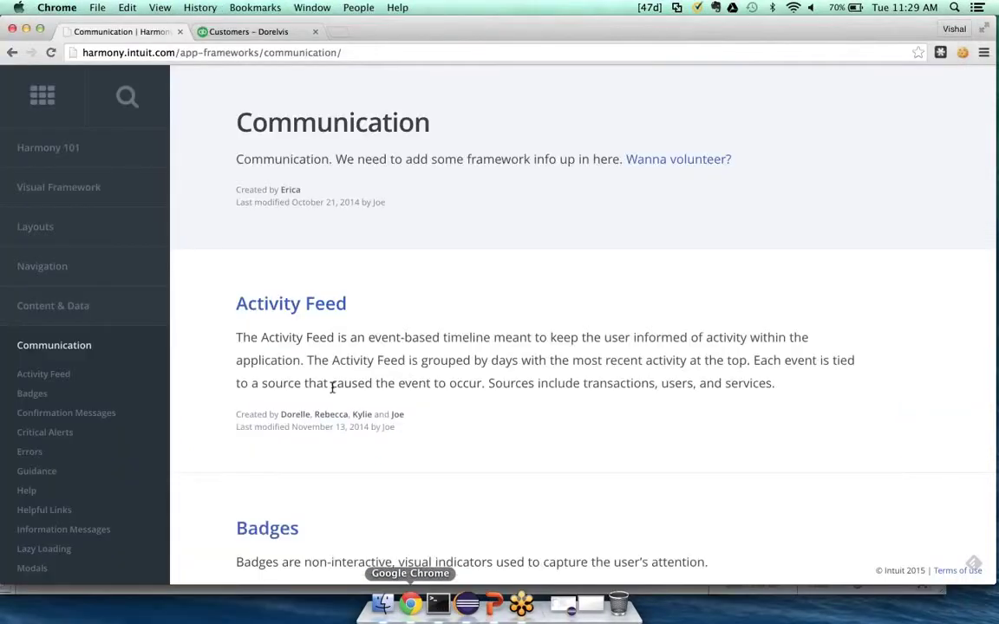
click(26, 29)
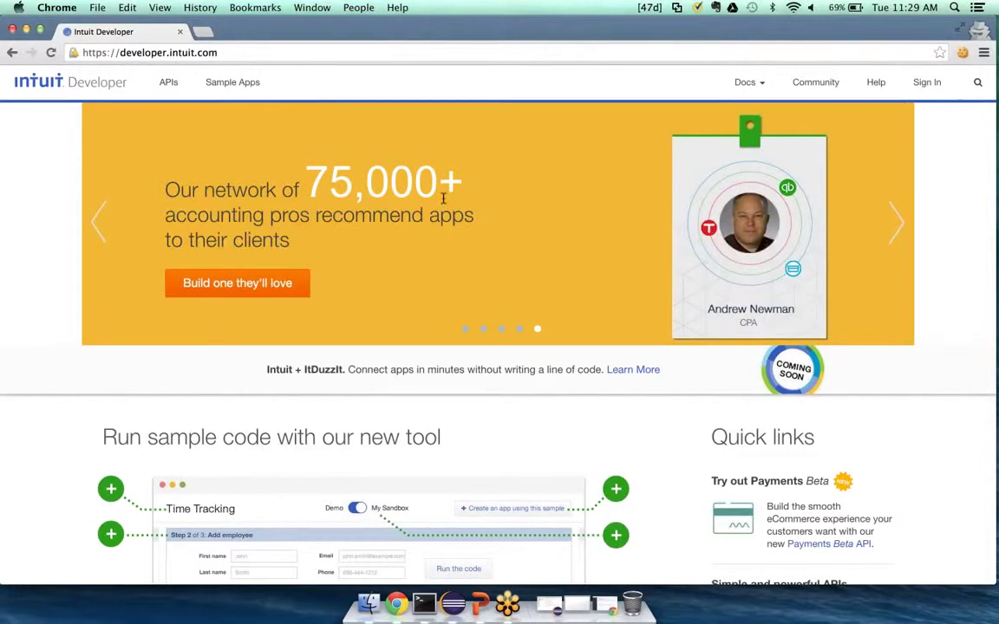
click(926, 83)
Sign in with the developer account's e-mail and password
click(413, 223)
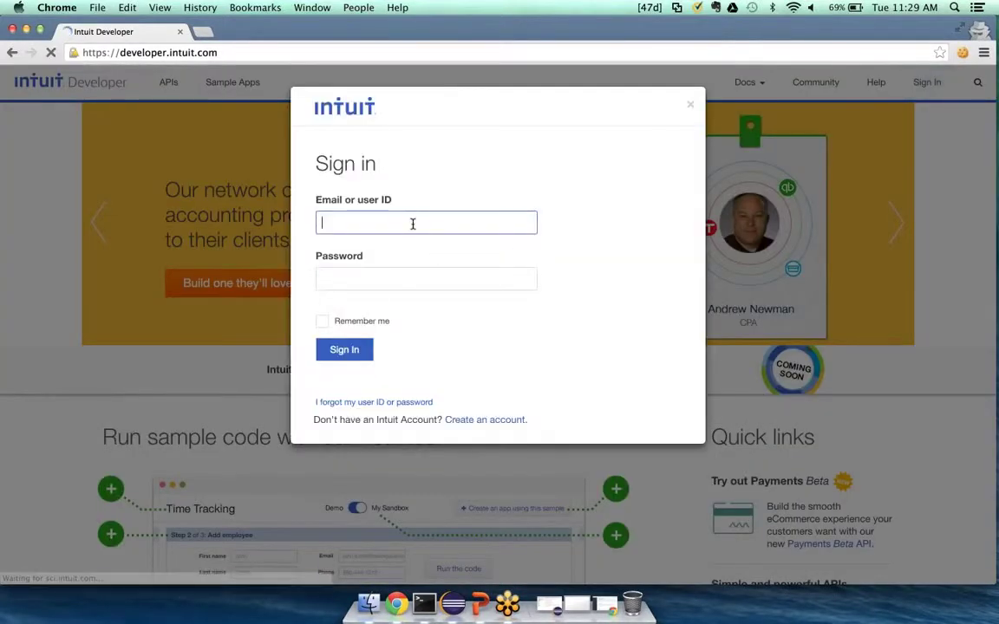
text(VISHA)
key(BackSpace)
key(BackSpace)
key(BackSpace)
key(BackSpace)
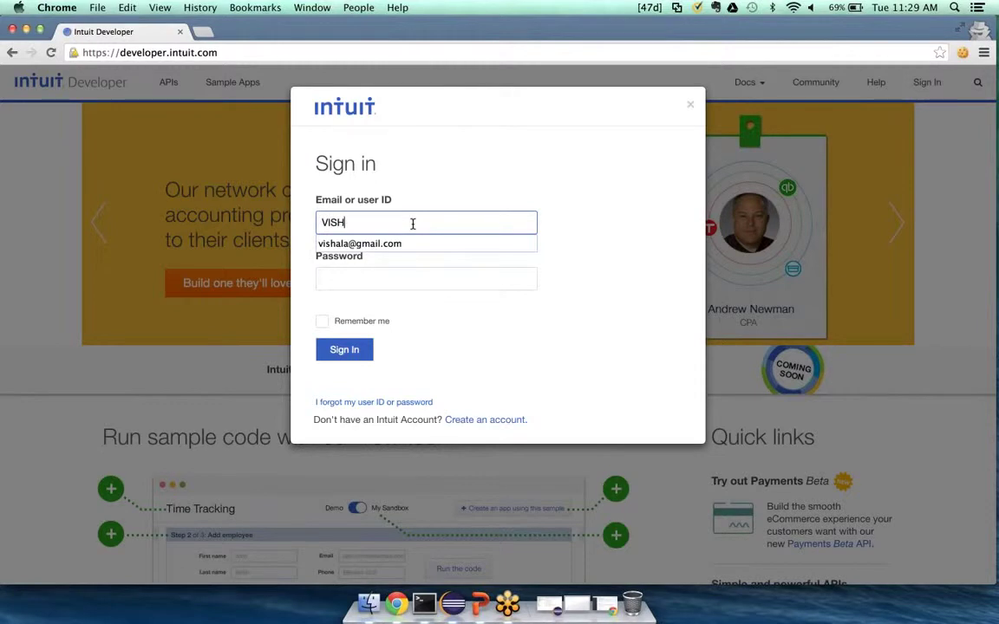
key(BackSpace)
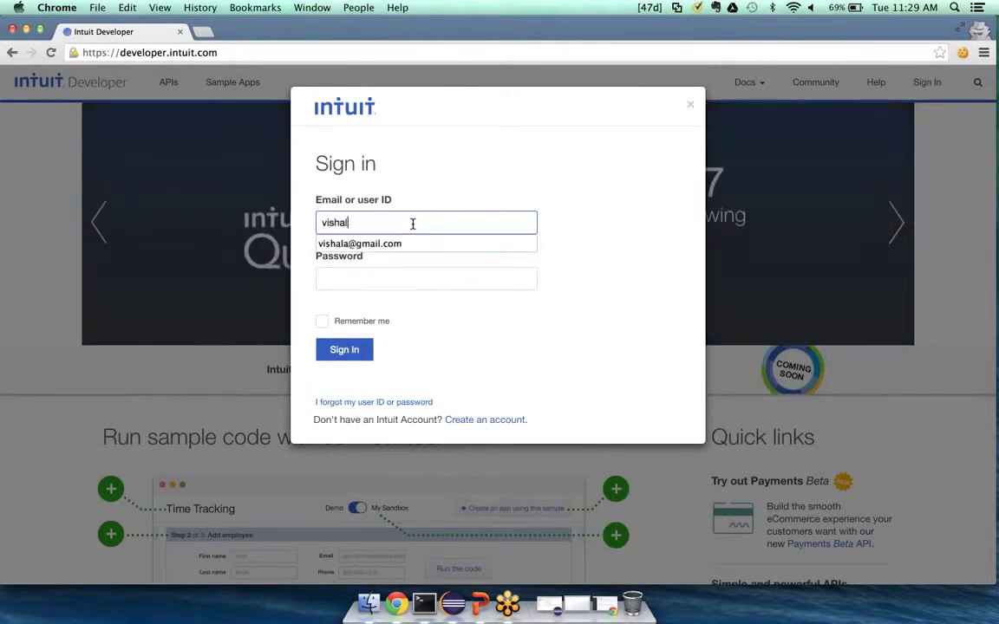
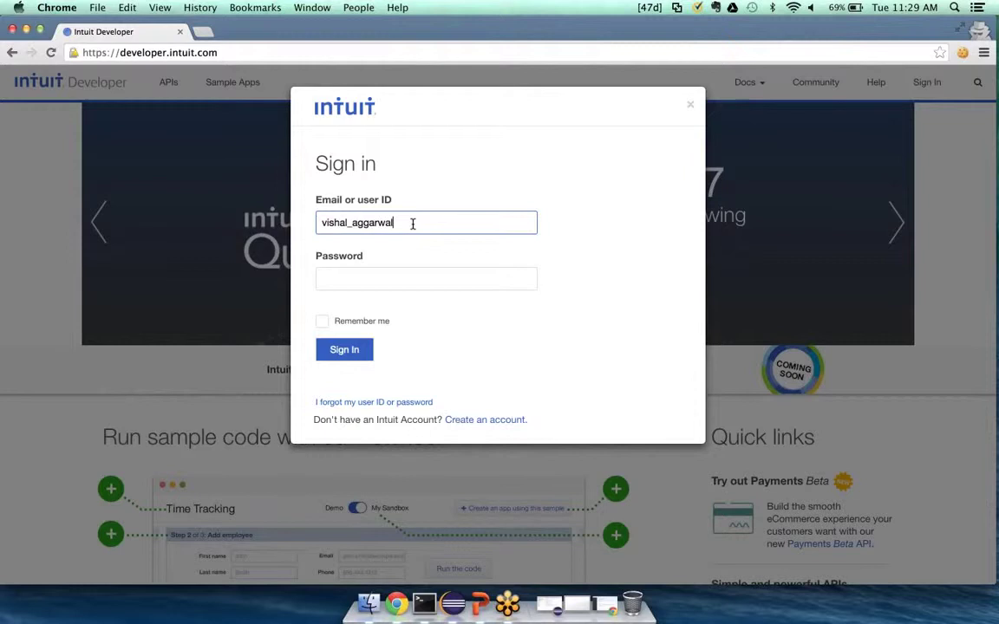
key(Tab)
text(••••)
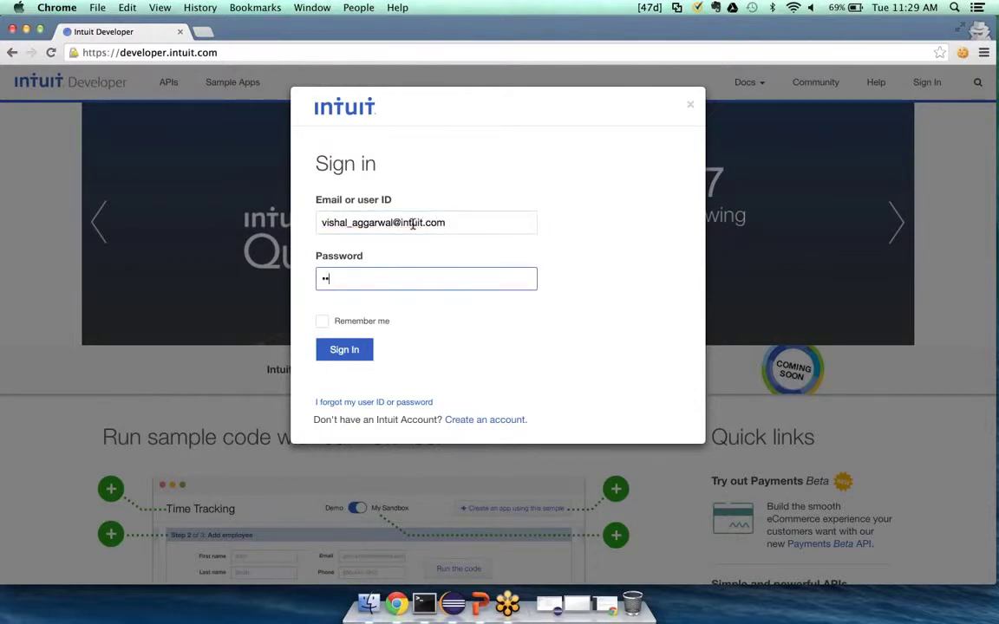
text(••••••)
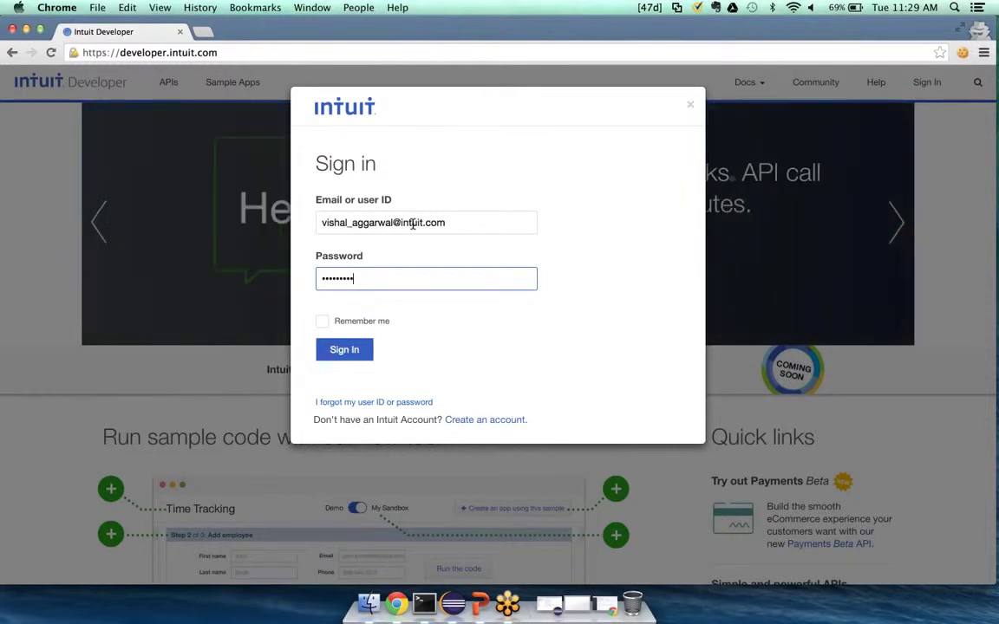
key(Return)
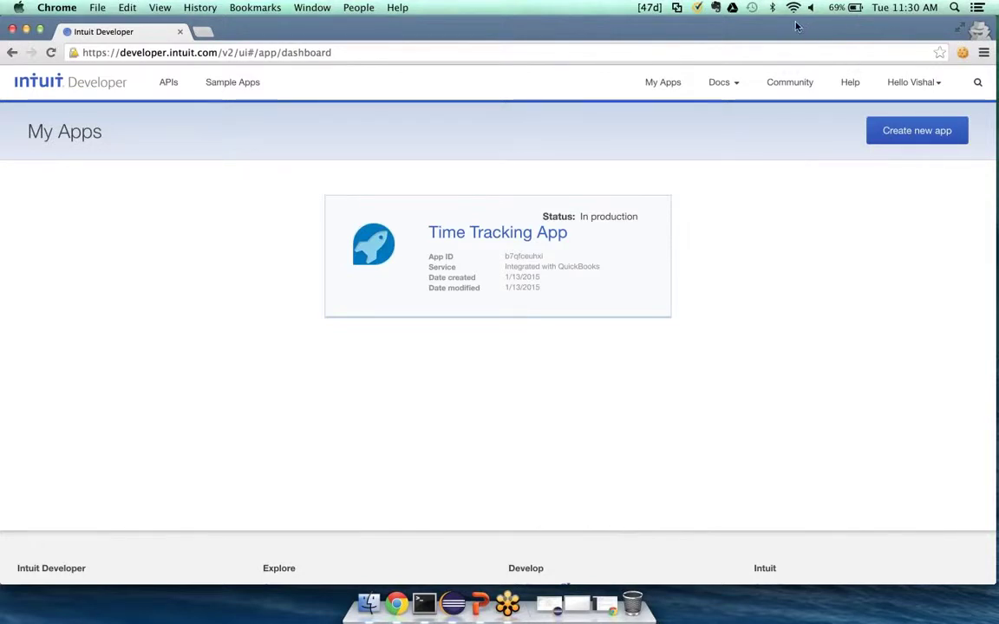
Go to Sandbox from the Hello account menu to list the QuickBooks Online sample company
click(931, 87)
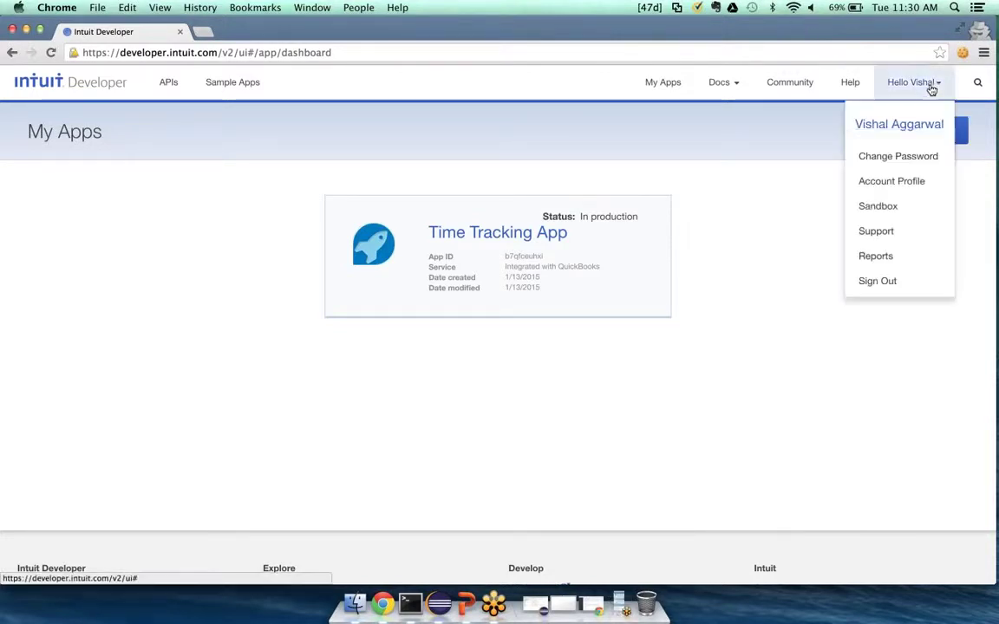
click(876, 206)
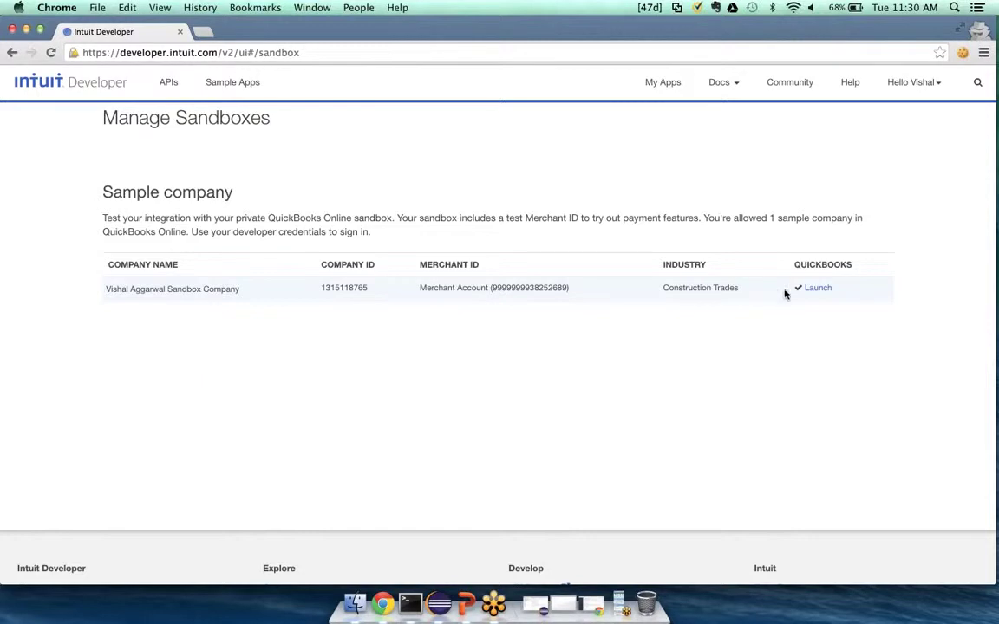
Launch the Construction Trades sample company in QuickBooks Online in a new tab
click(821, 290)
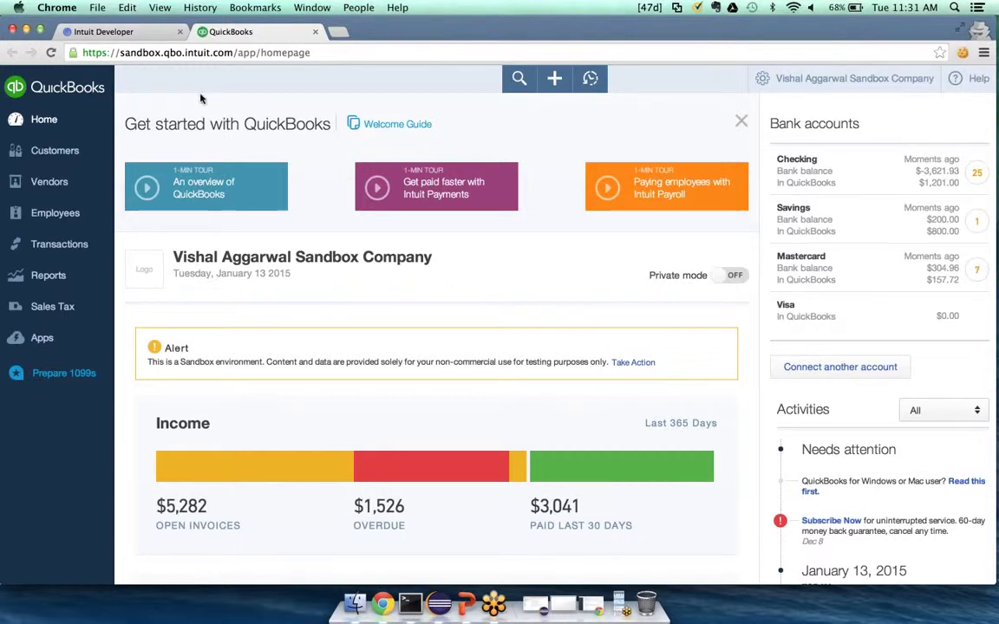
click(82, 148)
scroll(297, 437, down, 3)
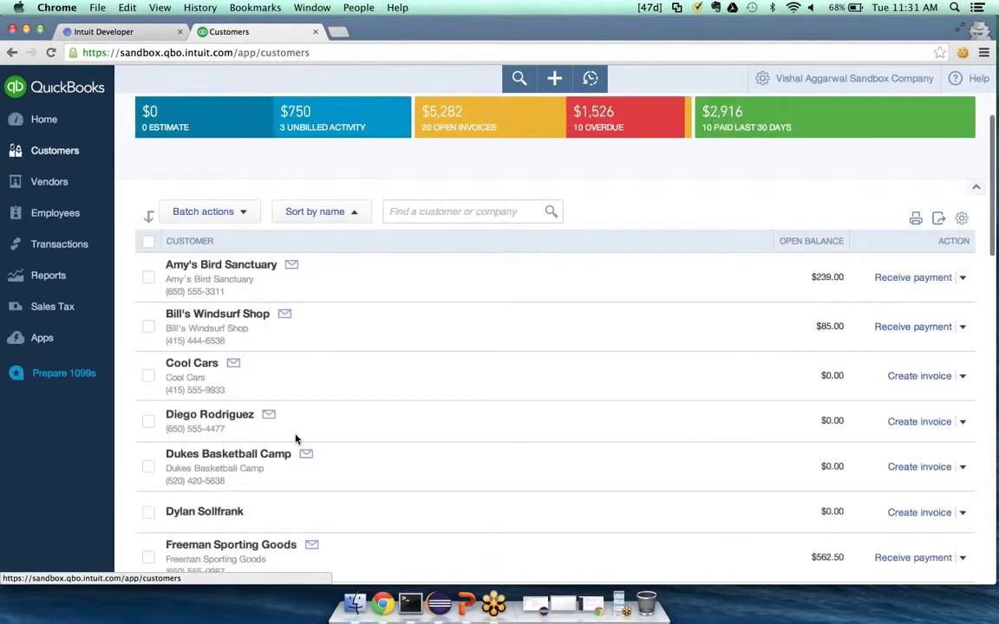
click(49, 181)
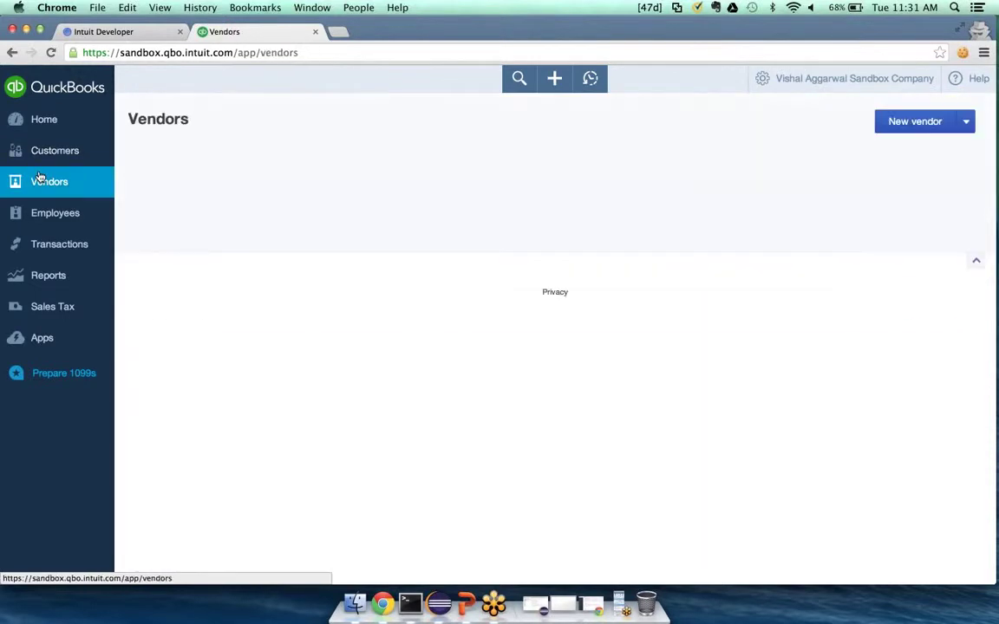
scroll(237, 367, down, 5)
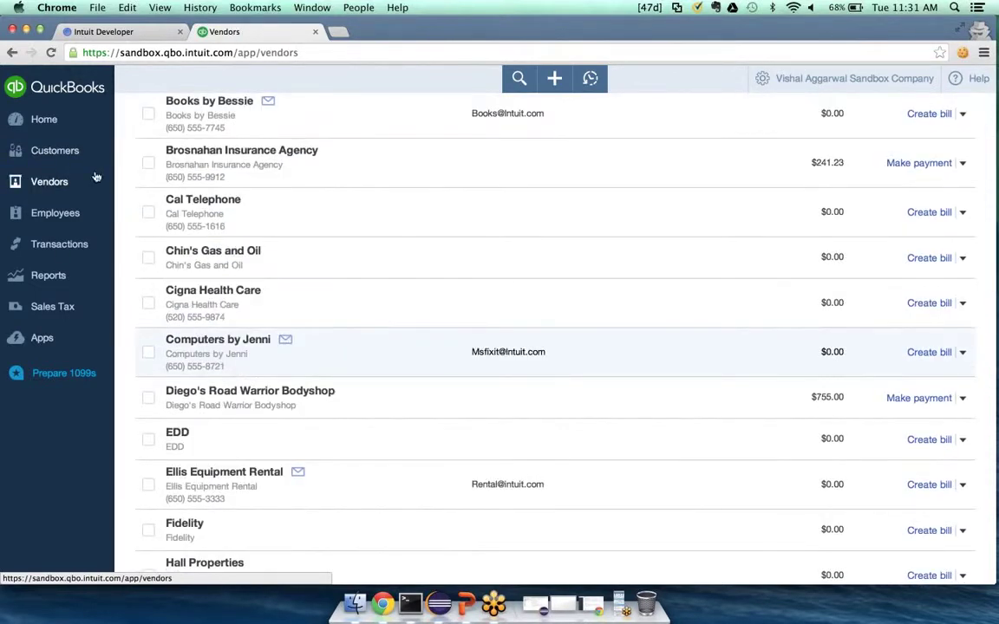
click(52, 122)
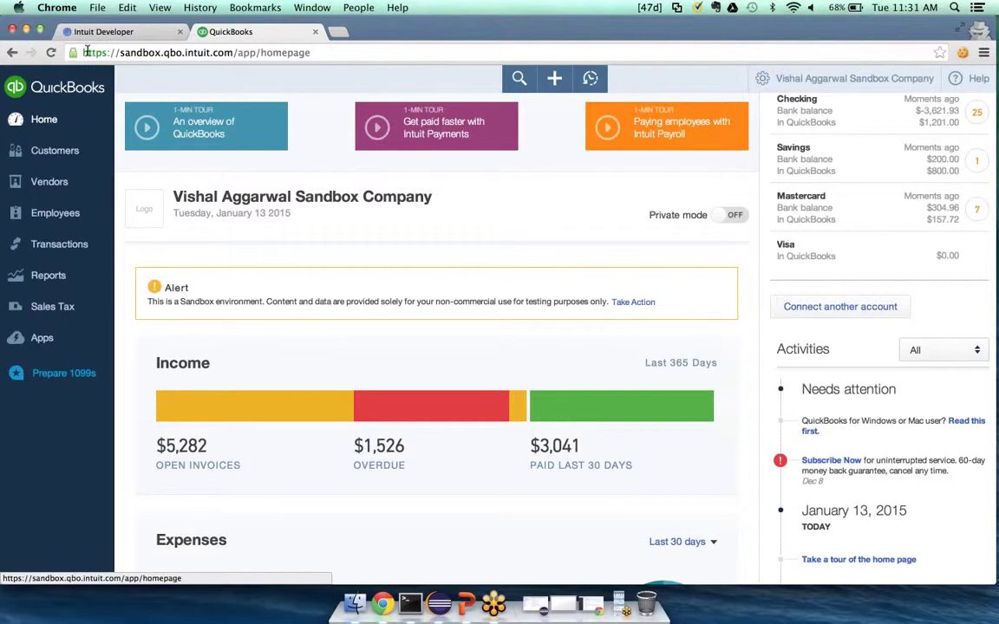
Switch between the QuickBooks and Intuit Developer tabs, ending on the Manage Sandboxes page
click(82, 33)
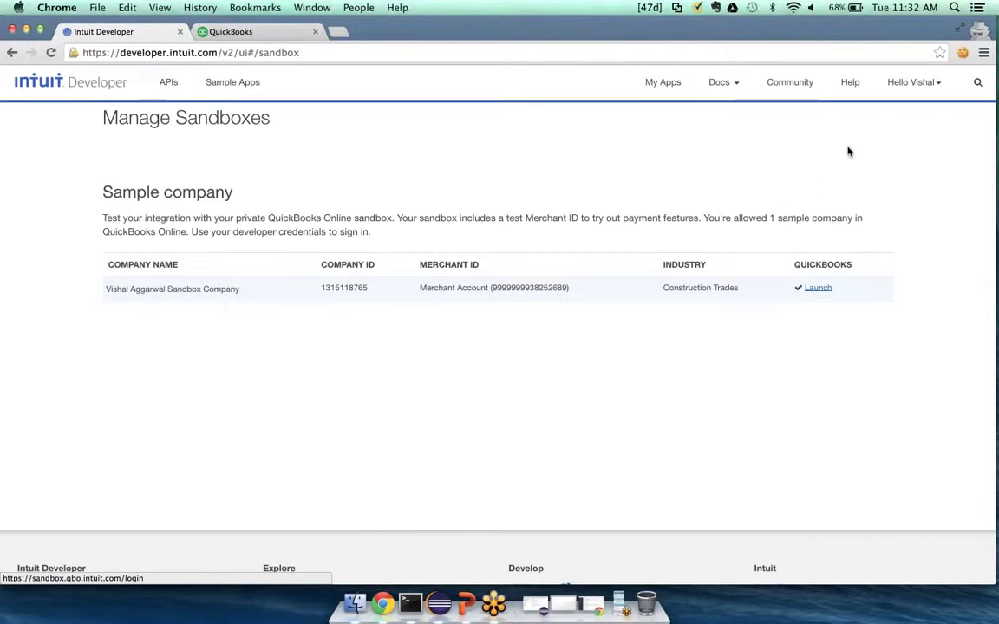
click(214, 37)
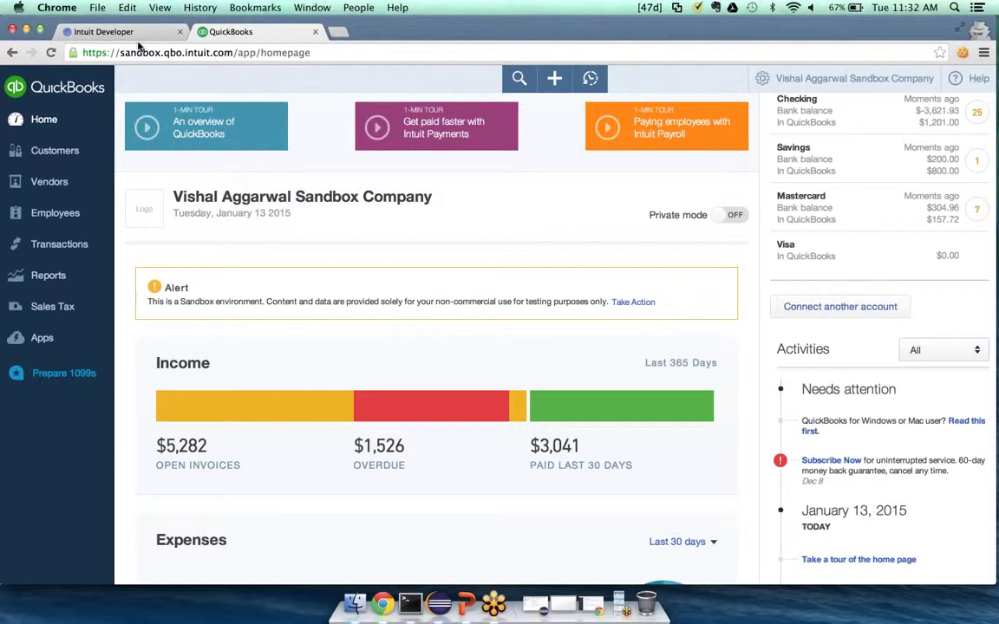
click(130, 33)
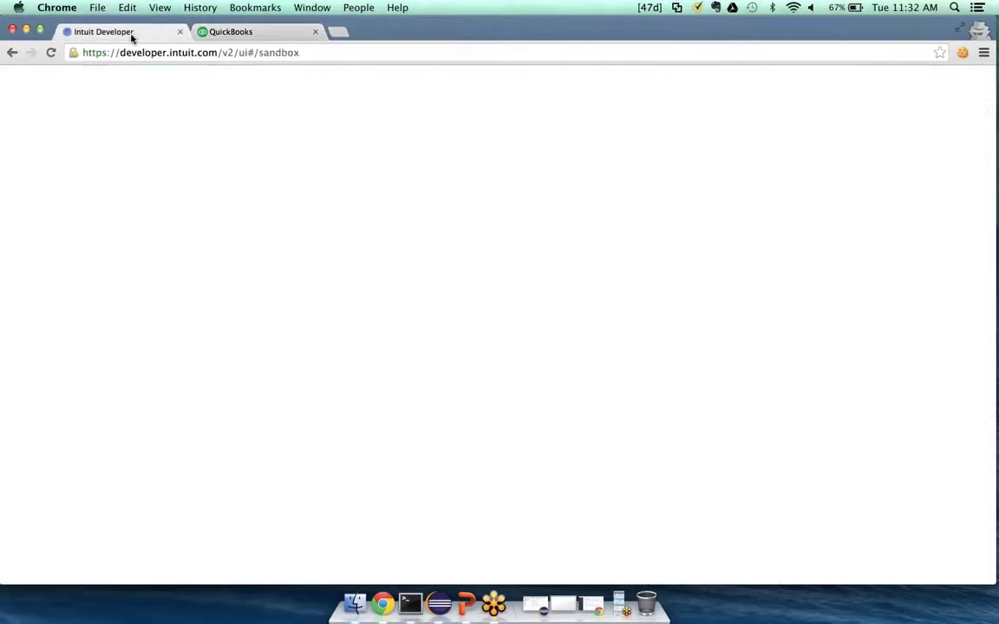
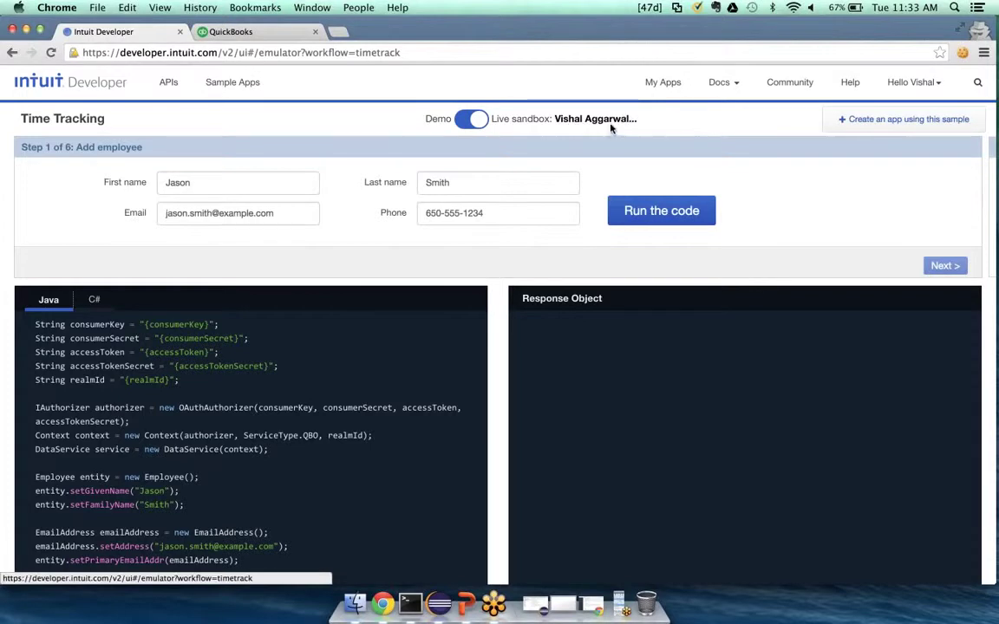
Replace the sample employee's first and last name with the user's own name
click(461, 182)
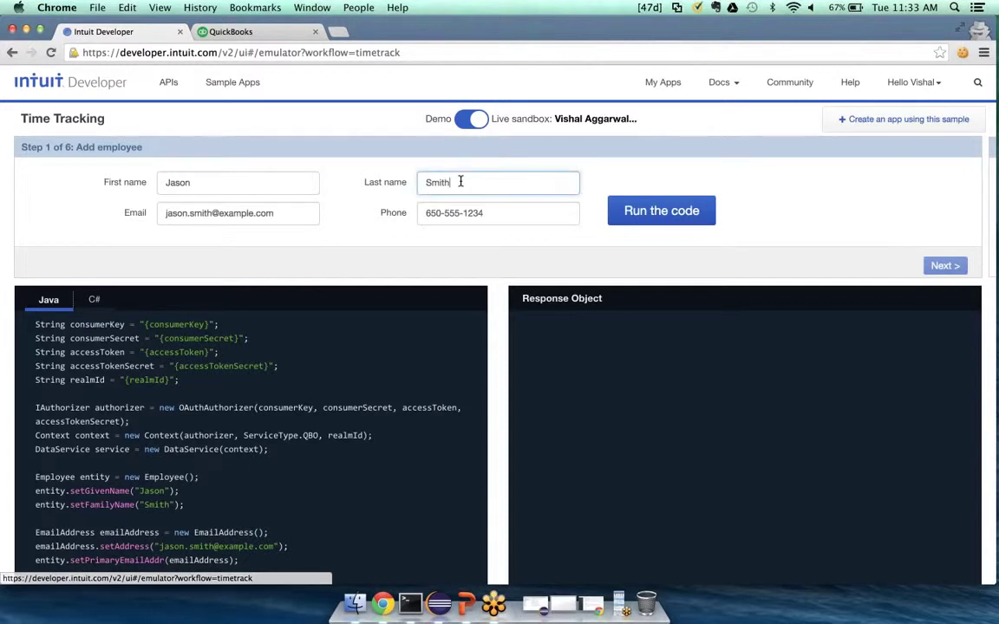
double_click(175, 184)
text(Vishal)
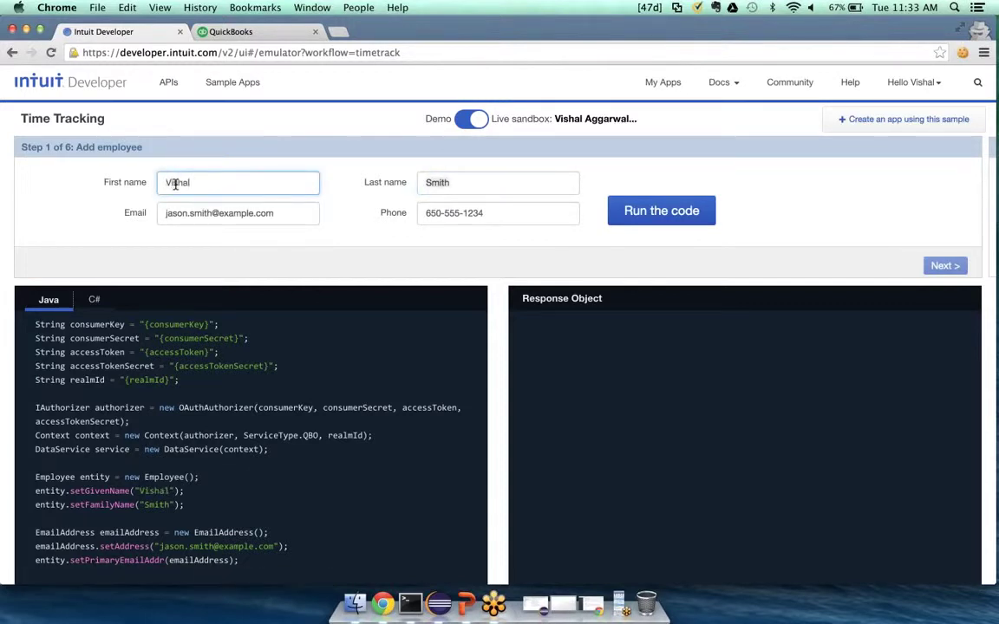
key(Tab)
text(A)
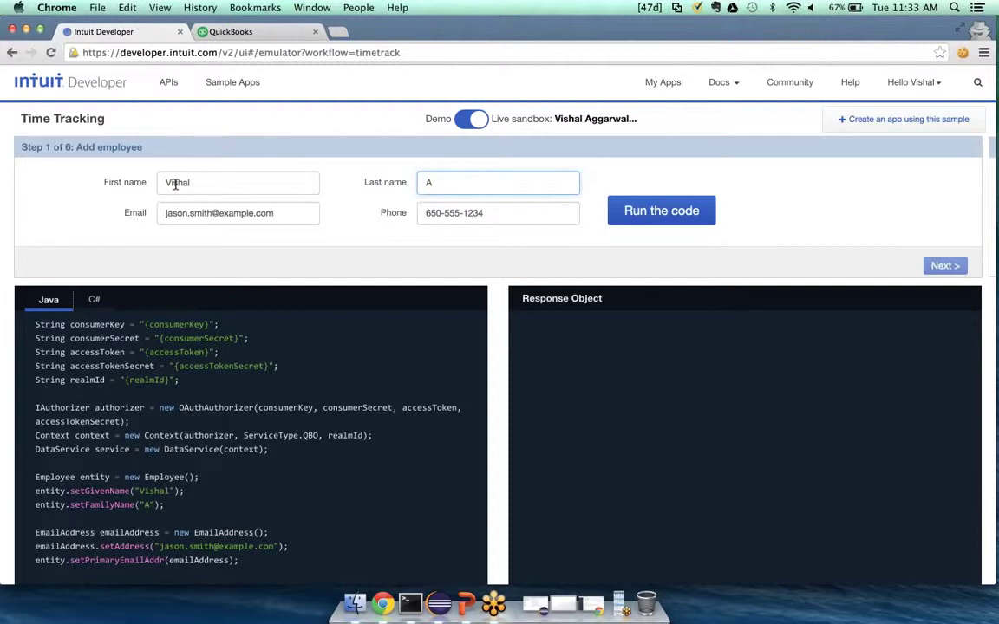
Run the add-employee code and check the new sandbox Employee record in the response
click(631, 211)
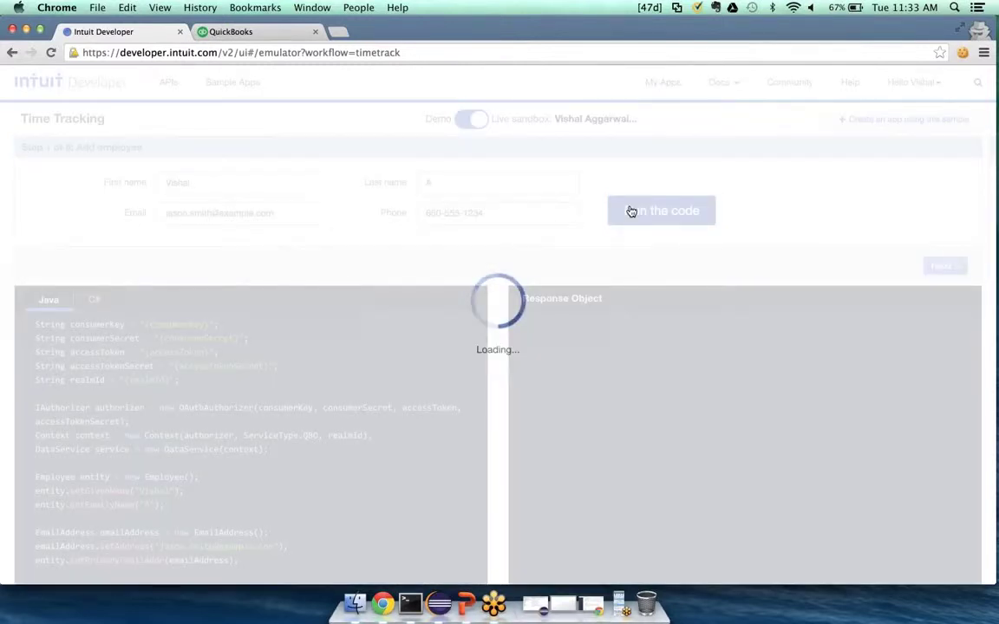
scroll(633, 462, down, 1)
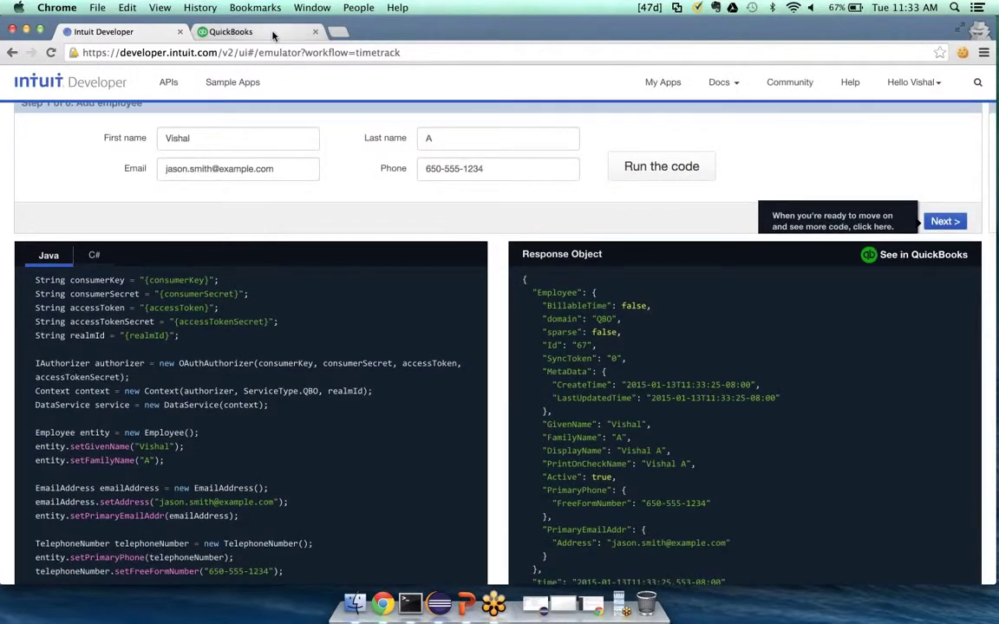
click(231, 32)
click(131, 31)
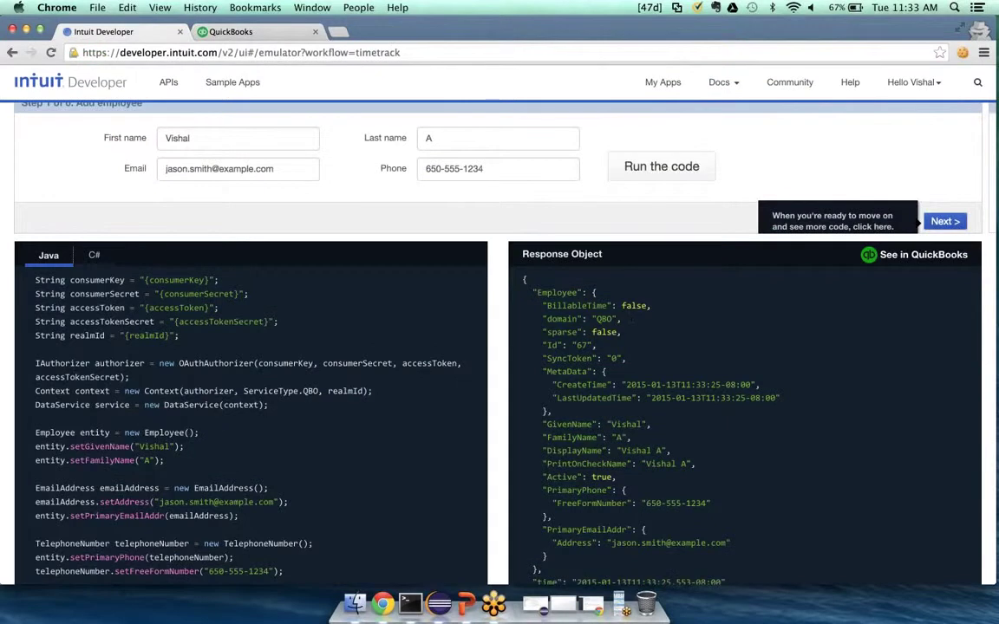
scroll(499, 347, down, 2)
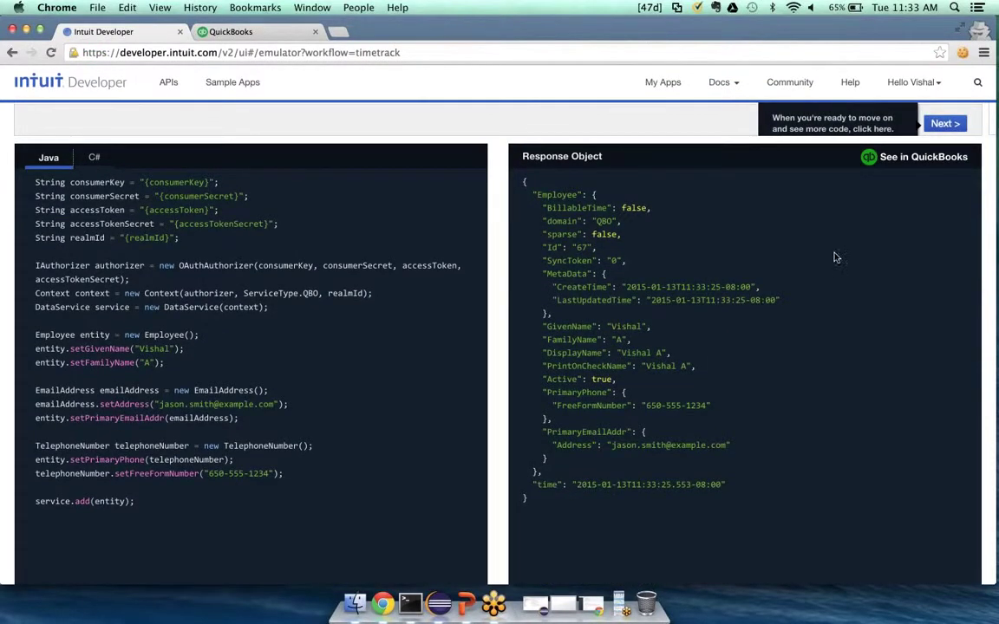
Check the new employee in the QuickBooks sandbox Employees list, then return to the emulator
click(904, 158)
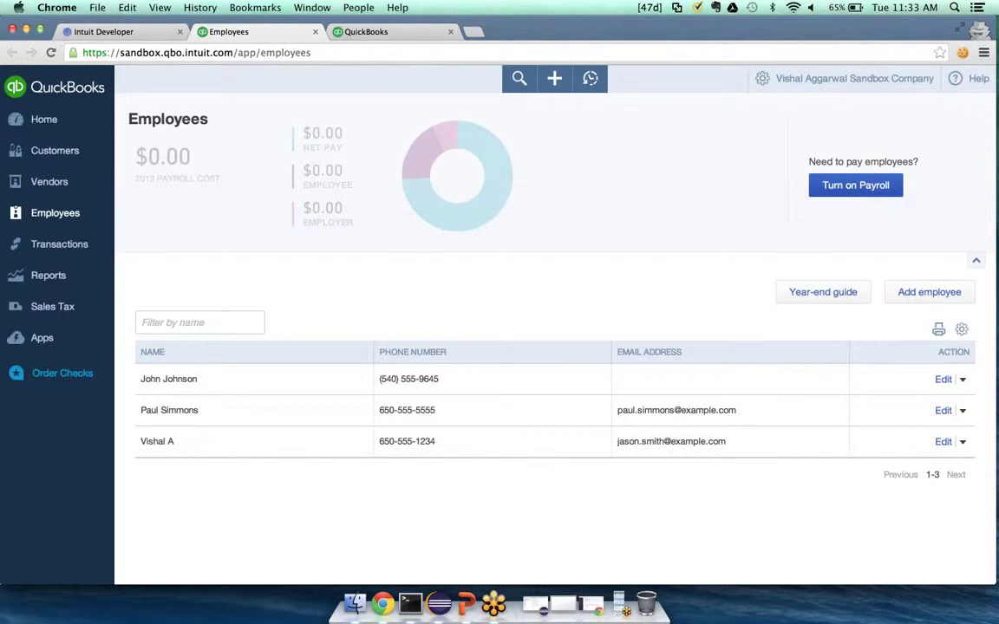
click(127, 32)
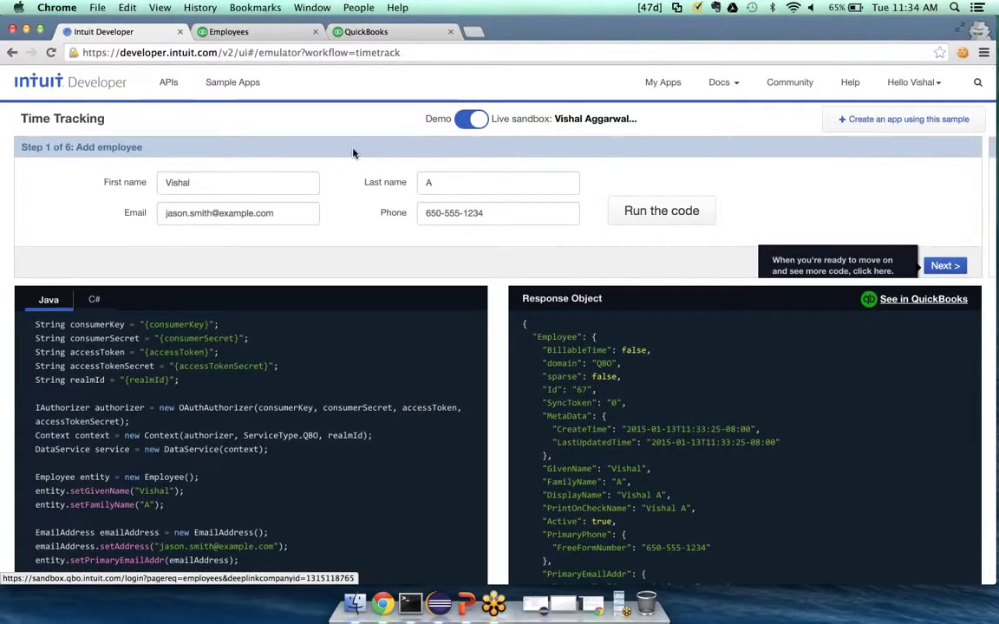
click(242, 91)
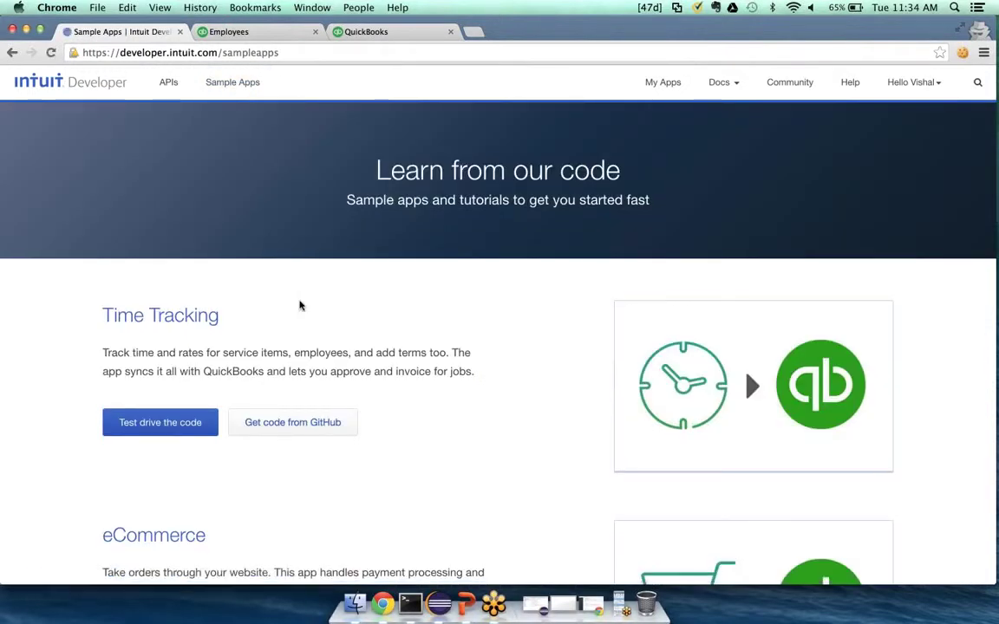
Open the Time Tracking sample's page and its GitHub source repository
scroll(260, 314, down, 1)
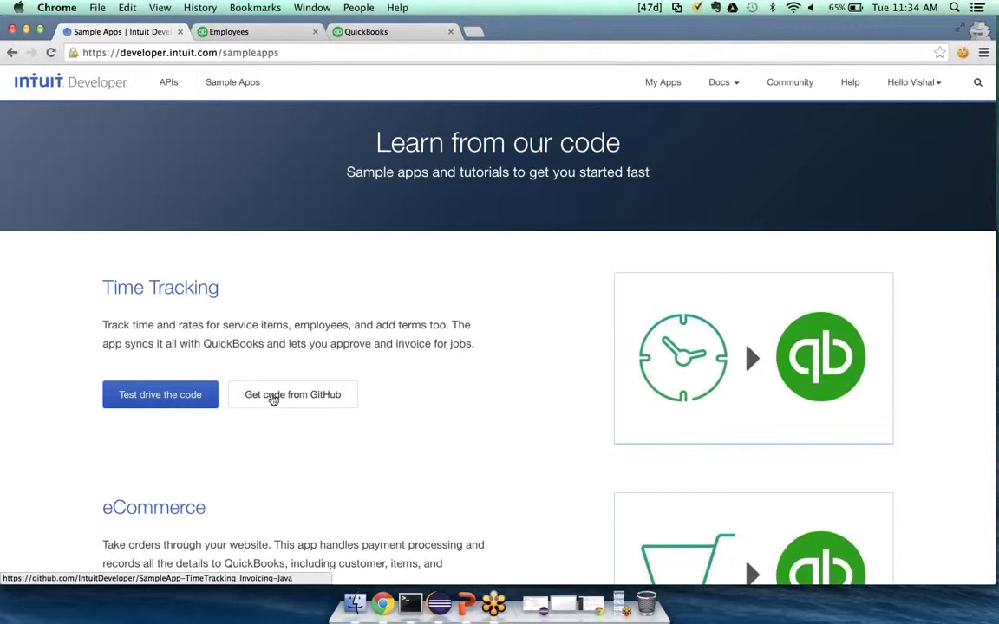
click(201, 289)
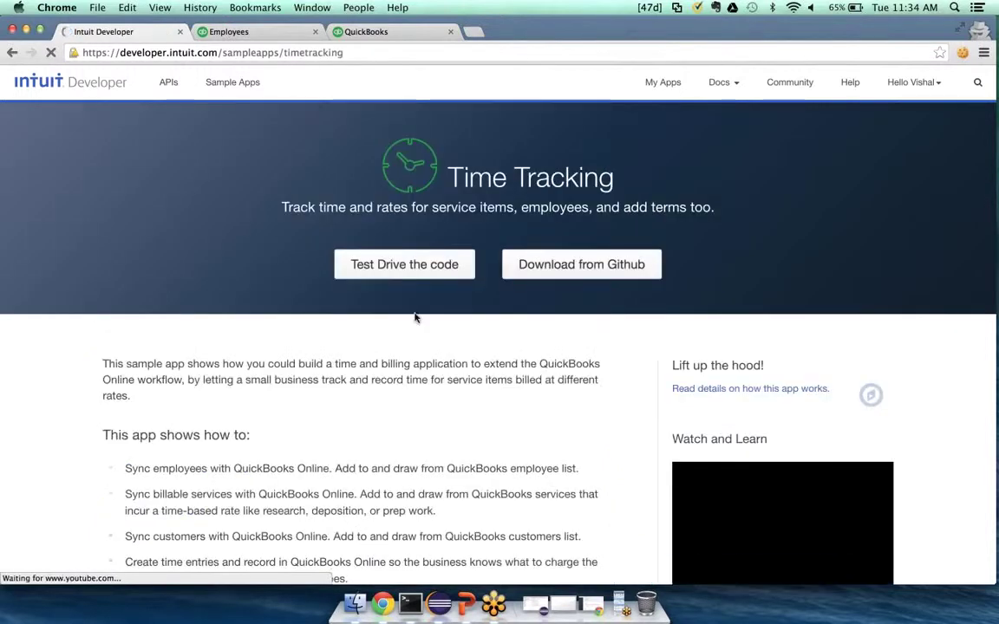
click(375, 271)
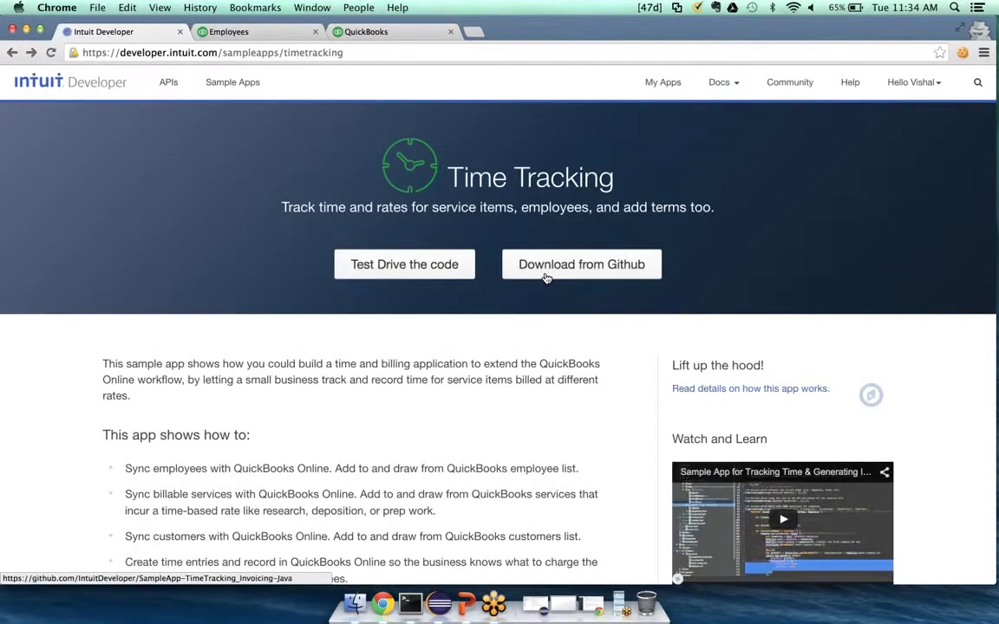
click(546, 277)
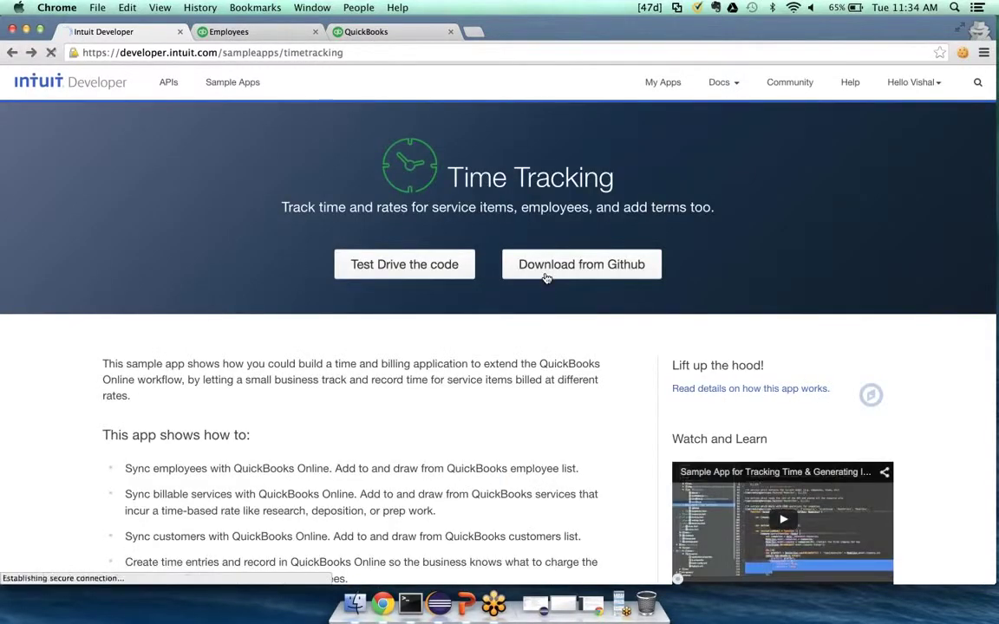
Look over the GitHub repo, return to the sample page, and bring up Terminal
scroll(508, 484, down, 8)
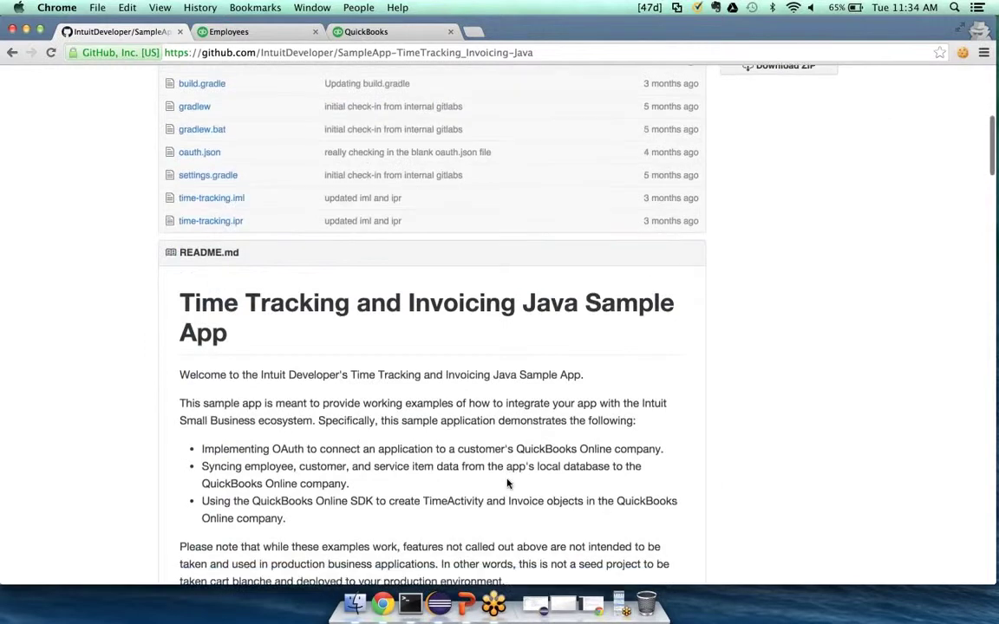
scroll(507, 482, up, 3)
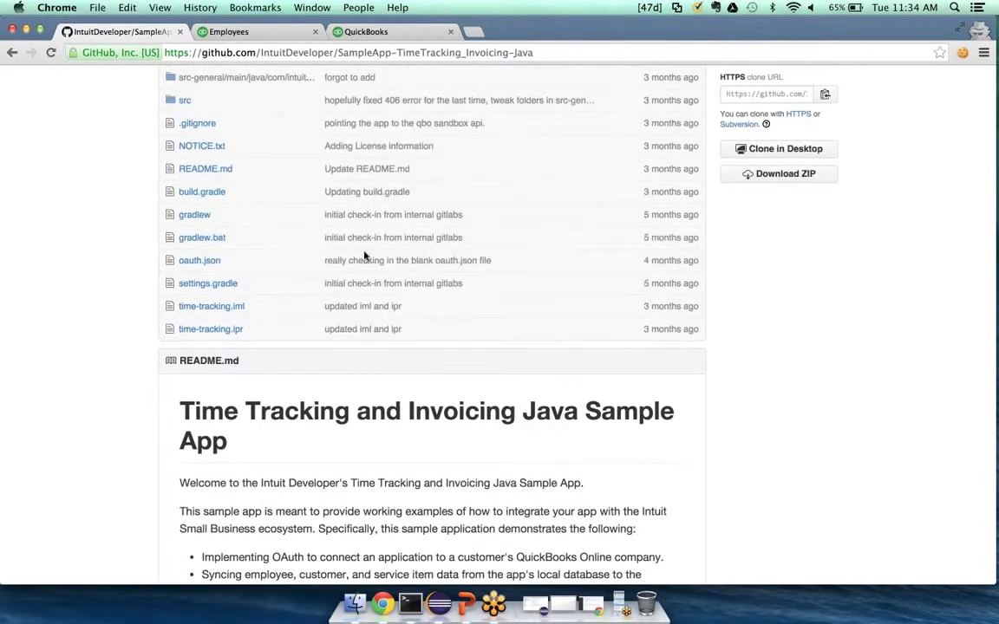
click(8, 59)
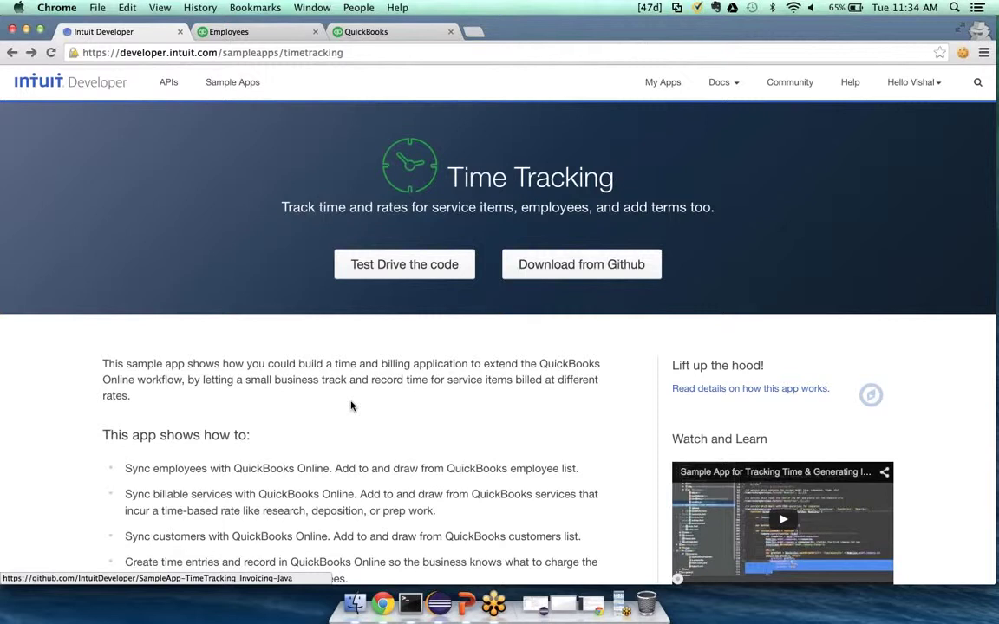
click(412, 602)
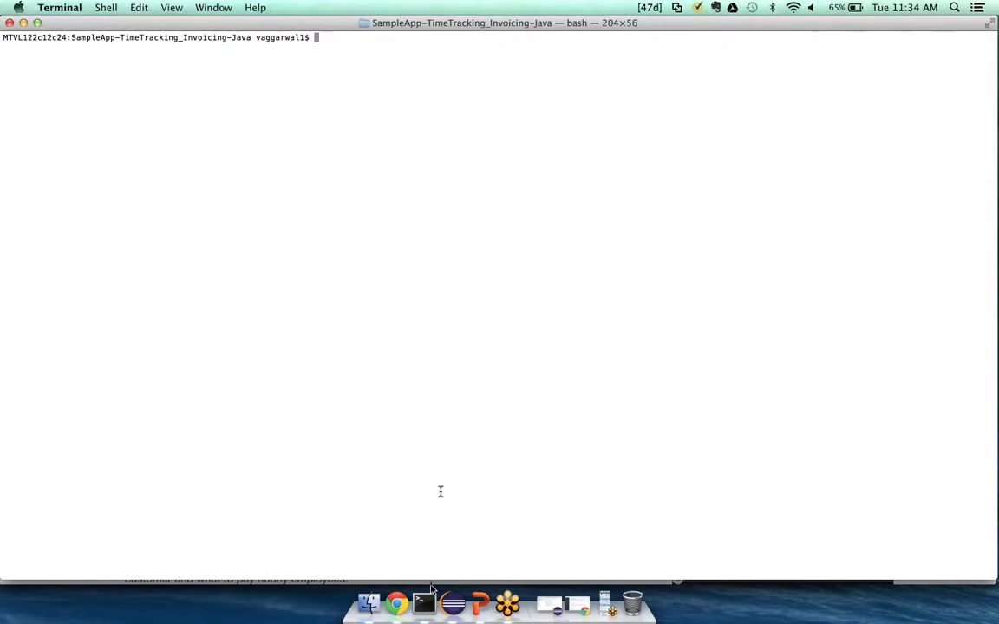
Glance at the Eclipse project, hide Eclipse and Terminal, and return to Chrome
click(453, 603)
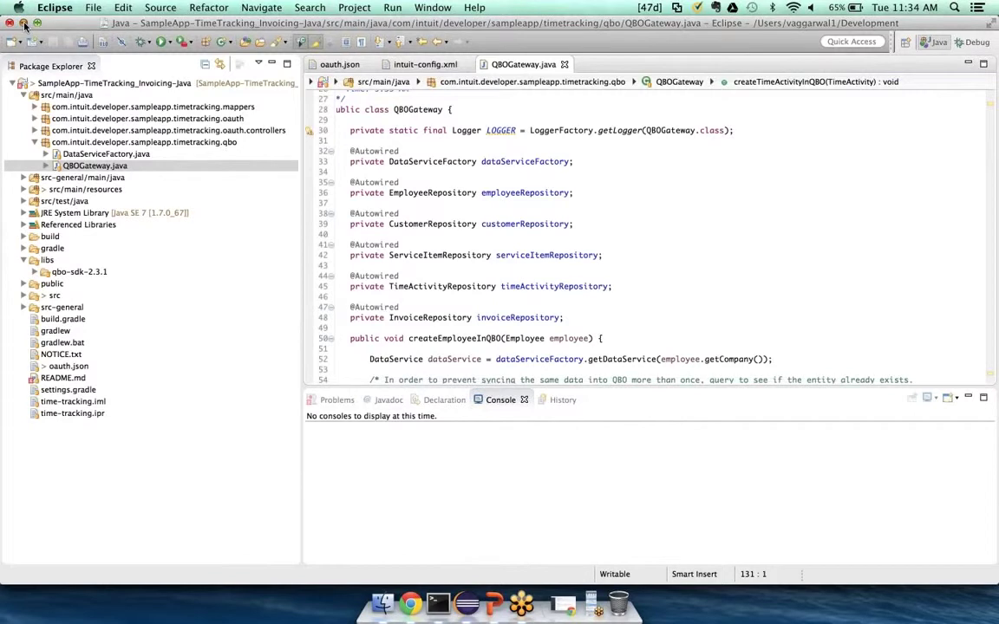
click(23, 22)
click(23, 22)
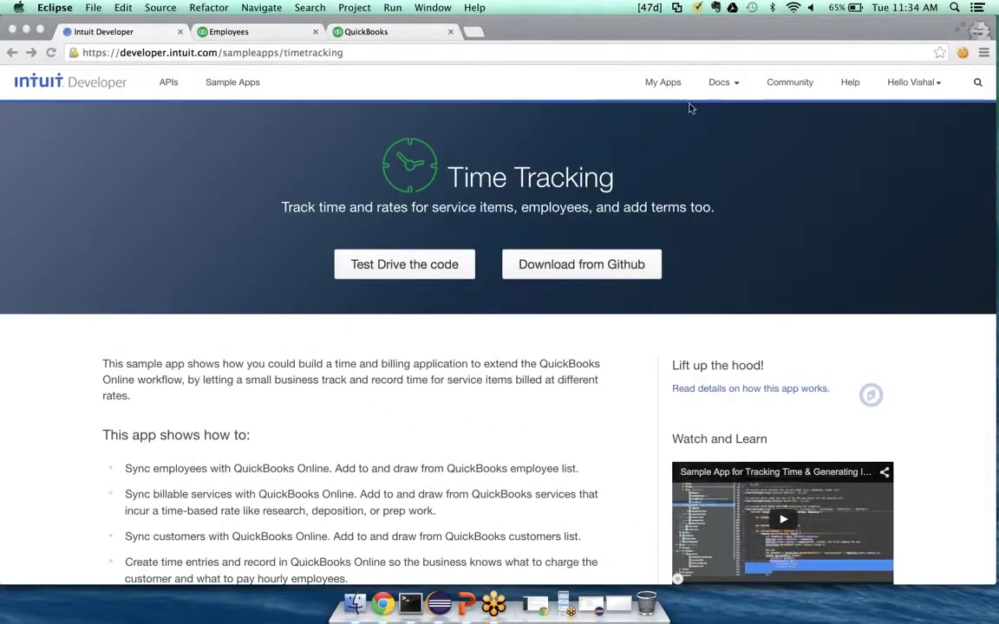
click(661, 84)
Show the Time Tracking App's development App Token, OAuth Consumer Key and Consumer Secret
click(664, 84)
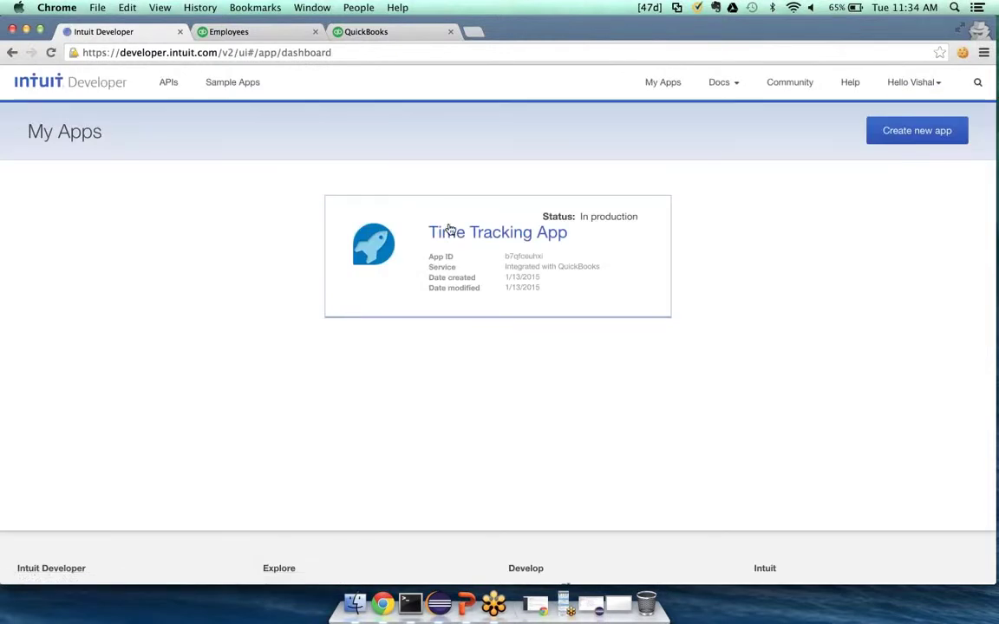
click(440, 241)
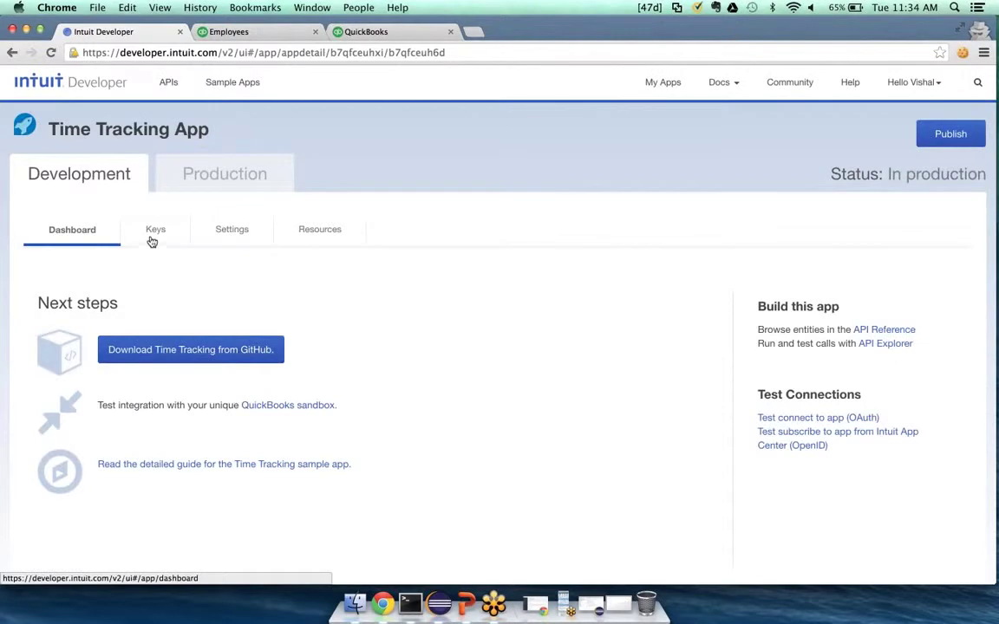
click(152, 232)
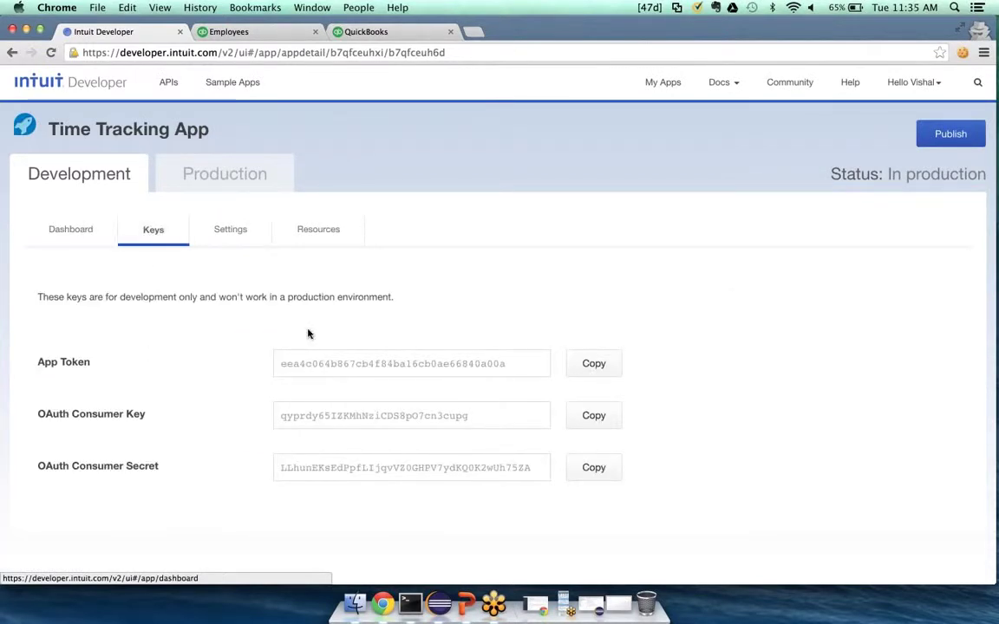
click(439, 603)
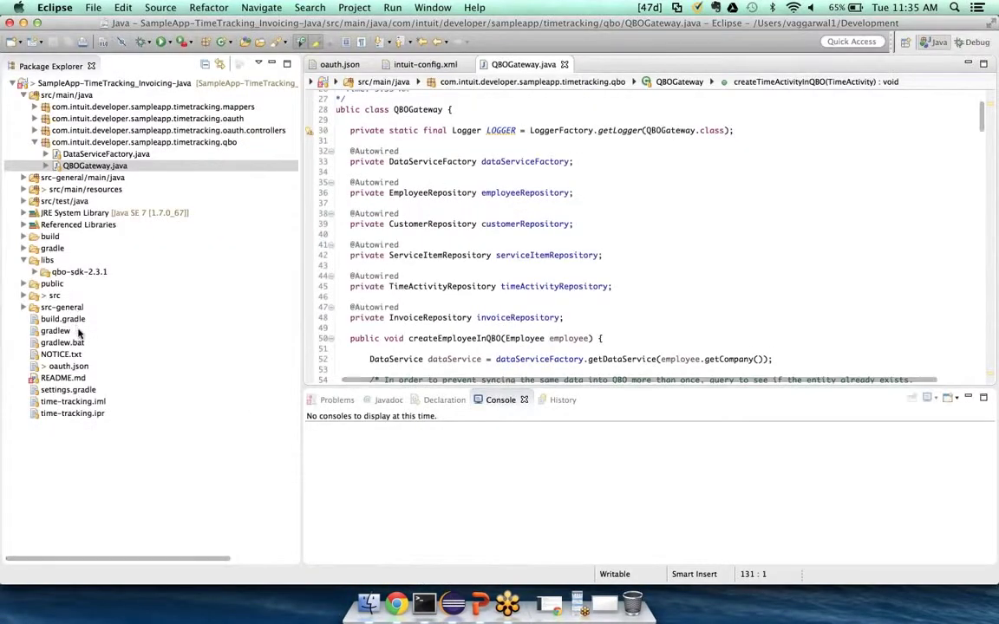
Fill oauth.json with the app token, consumer key and secret, then type ./gradlew bootRun
double_click(84, 367)
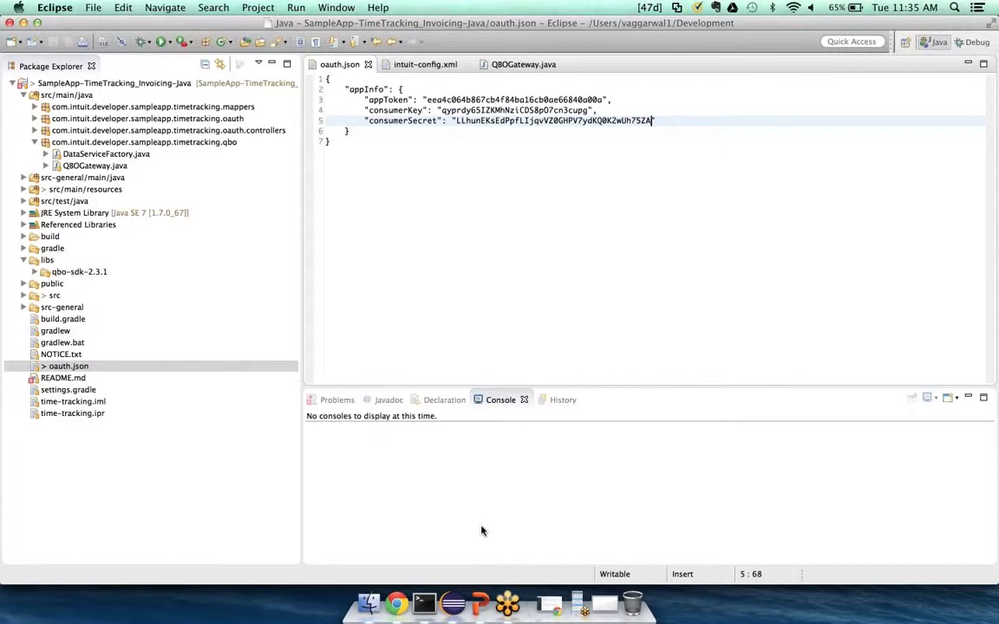
click(610, 600)
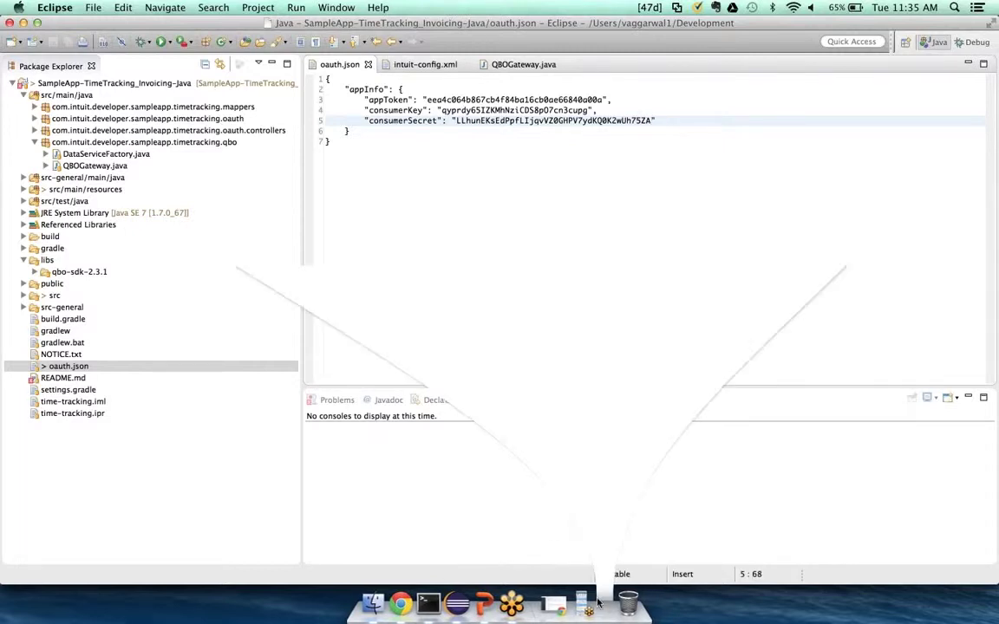
text(./gradl)
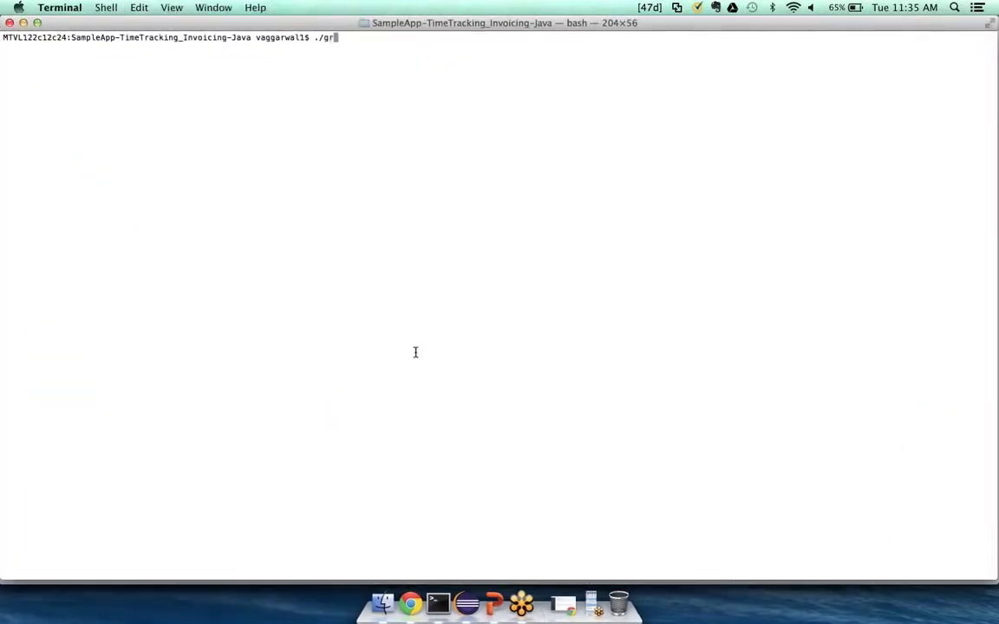
text(ew bootRun)
Run ./gradlew bootRun to start the sample on Tomcat port 9001, then return to Chrome
key(Return)
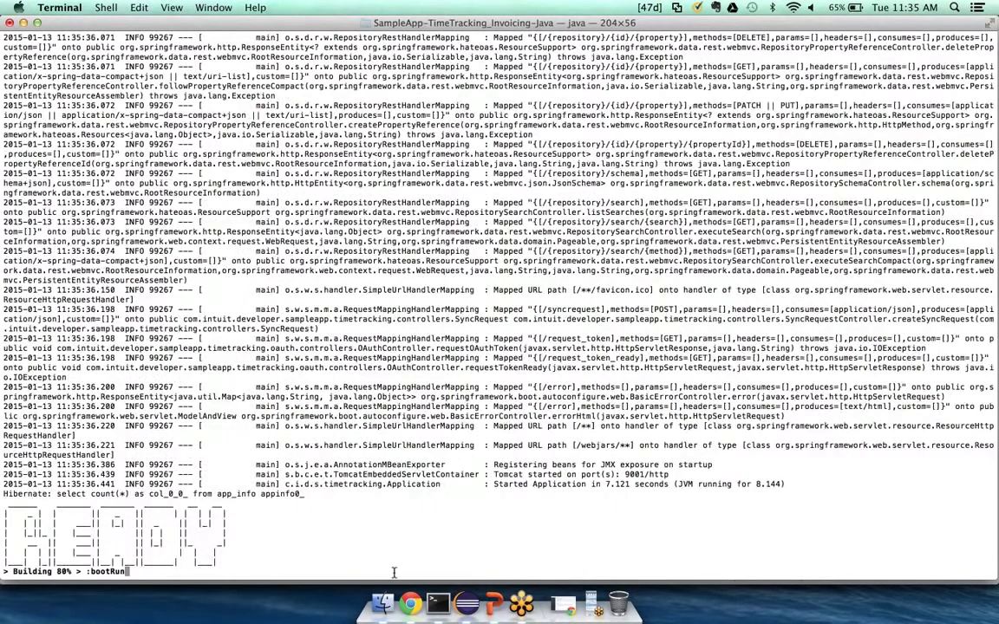
click(409, 607)
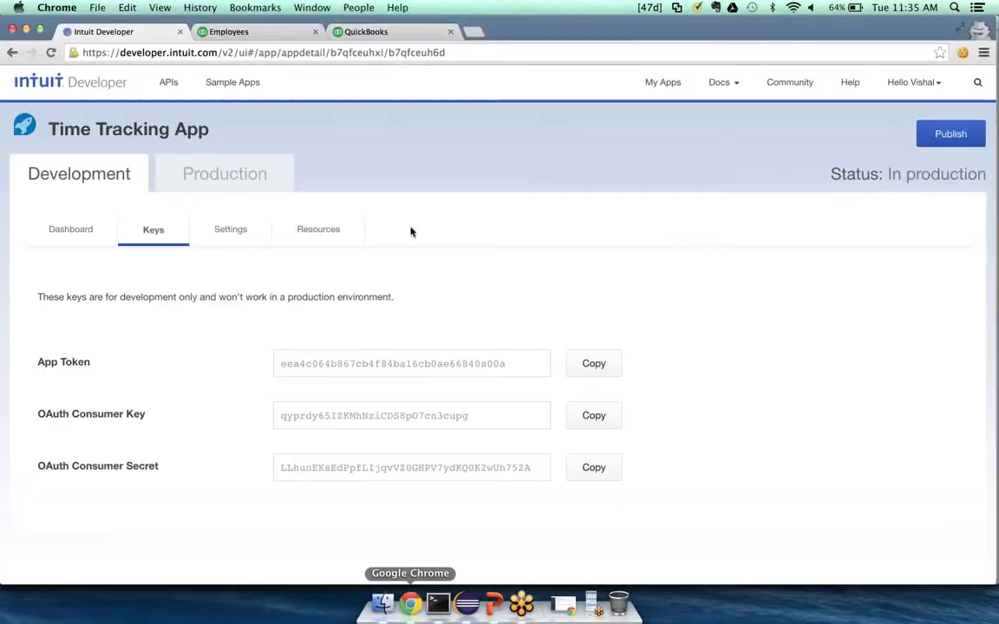
Load the local Time Tracking Sample App at localhost:9001 and start Connect to QuickBooks
click(473, 32)
text(loca)
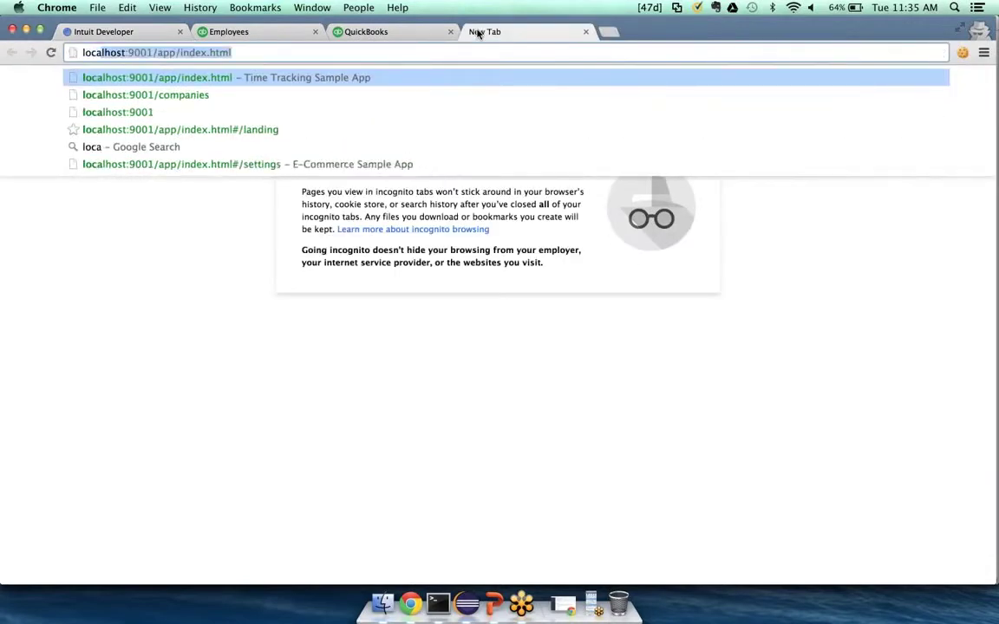
key(Return)
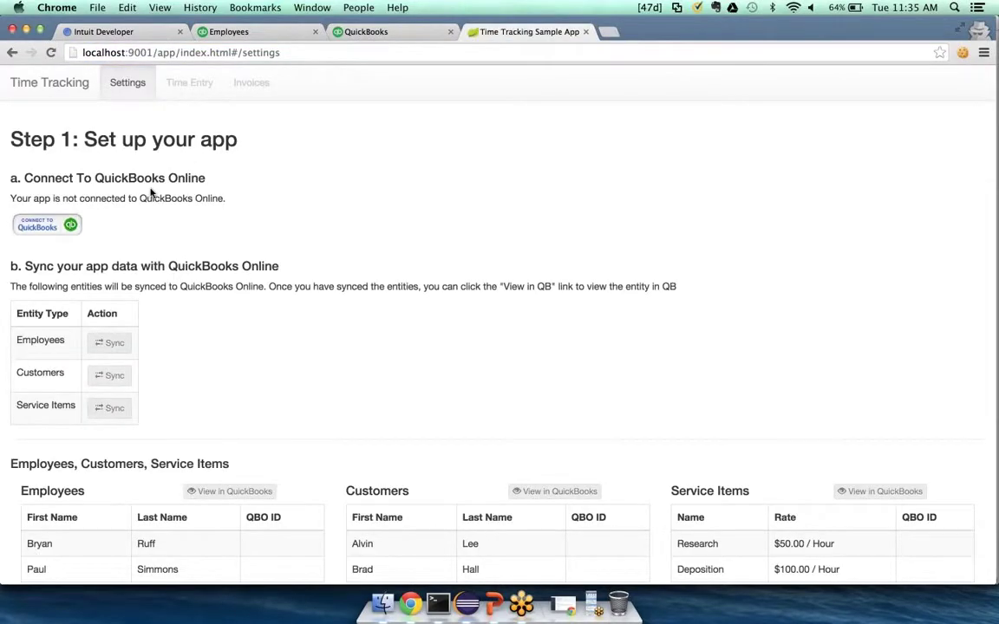
click(57, 225)
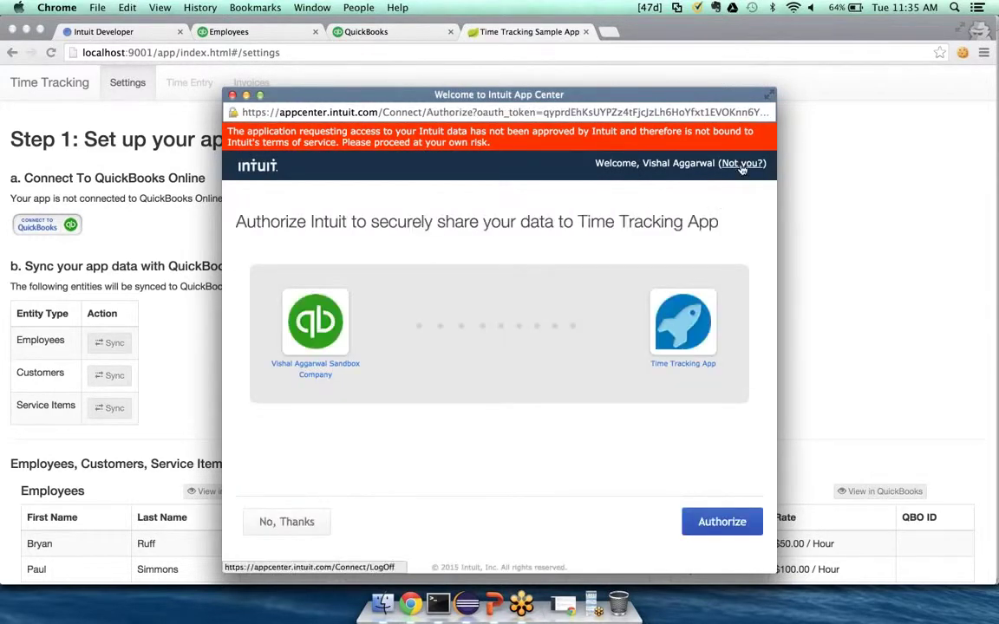
Sign in with the Intuit account's e-mail and password, authorize, and sync the employees
click(743, 165)
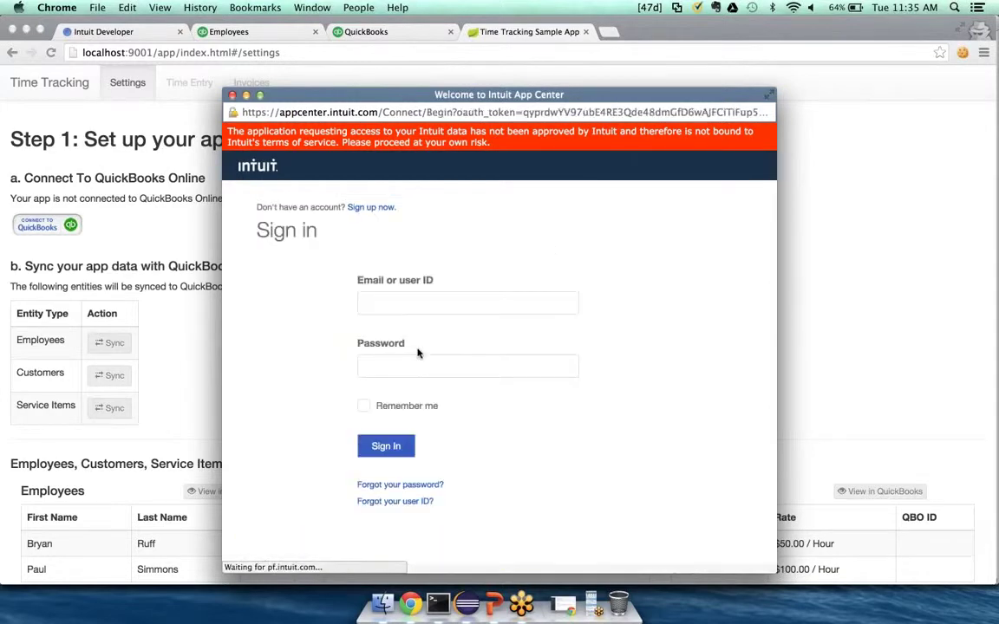
click(403, 306)
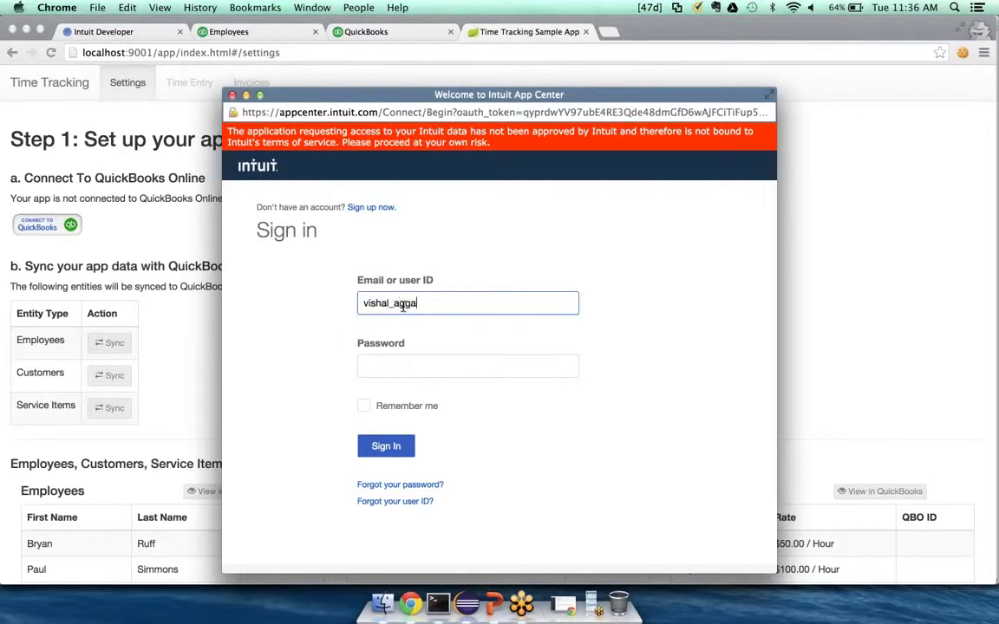
key(Tab)
text(****)
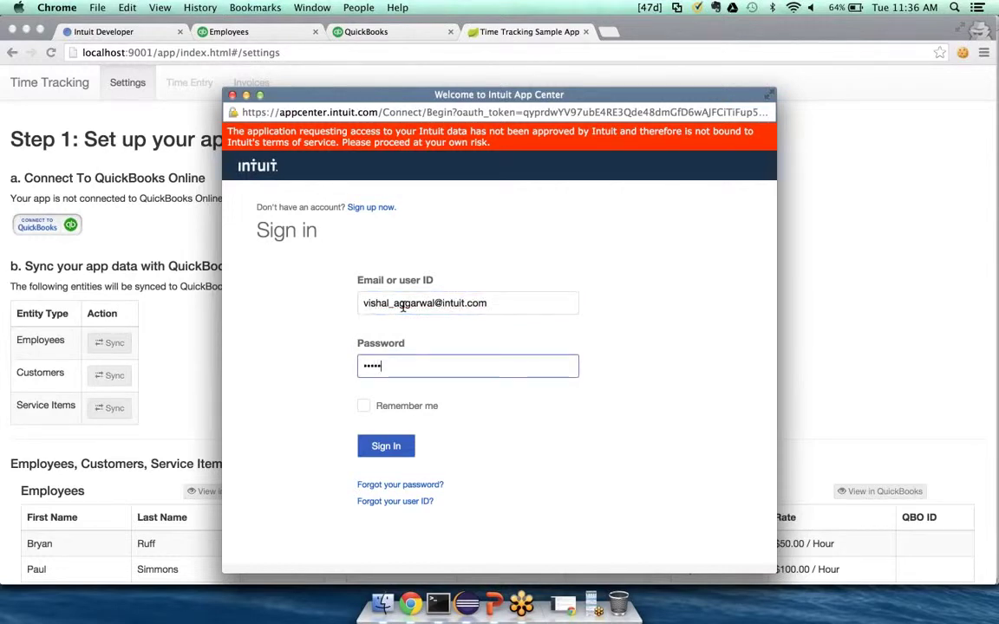
text(**)
key(Return)
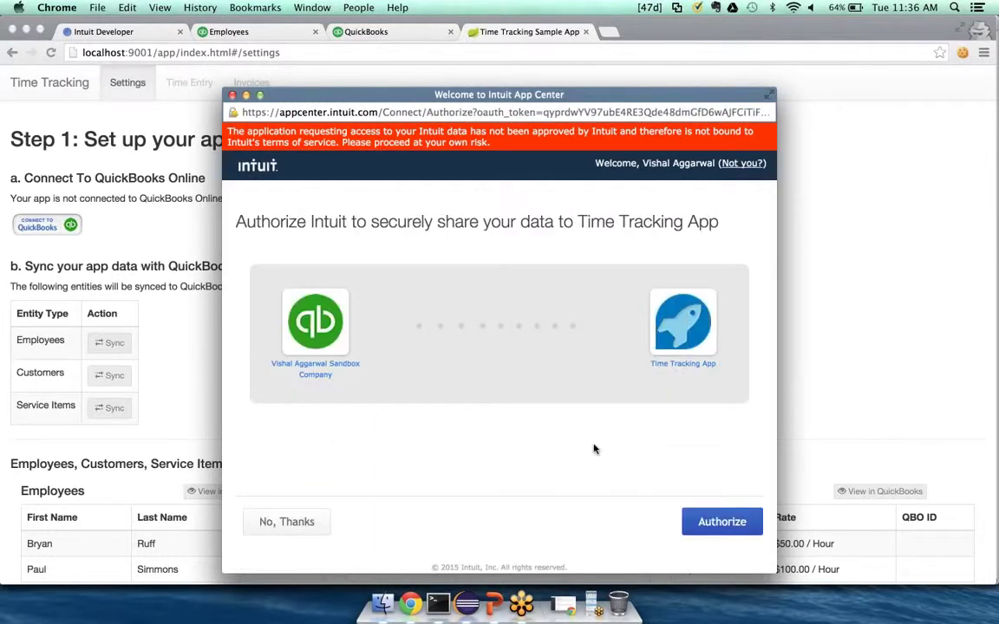
click(731, 523)
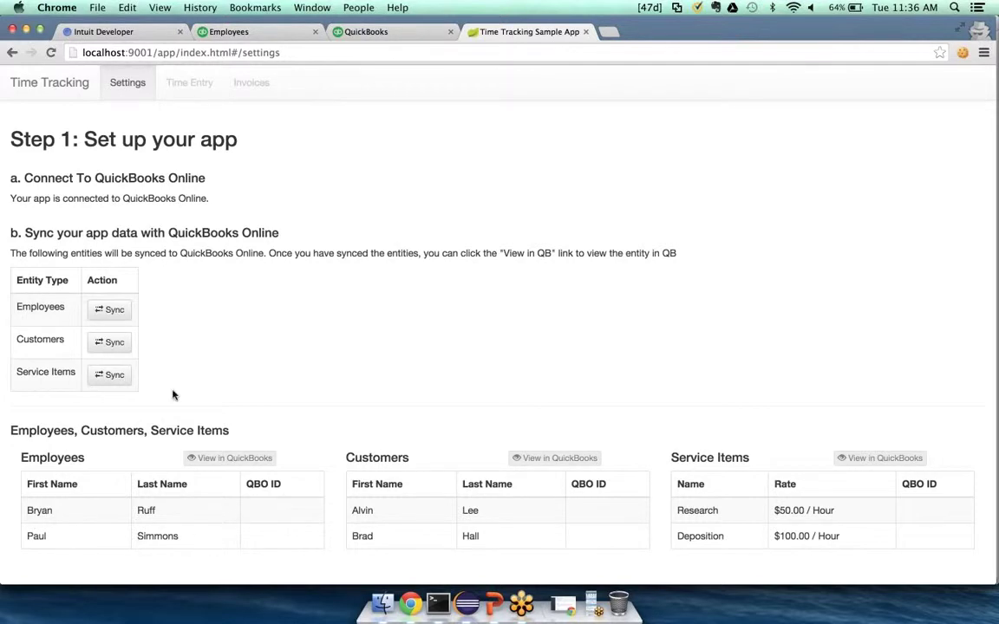
click(112, 317)
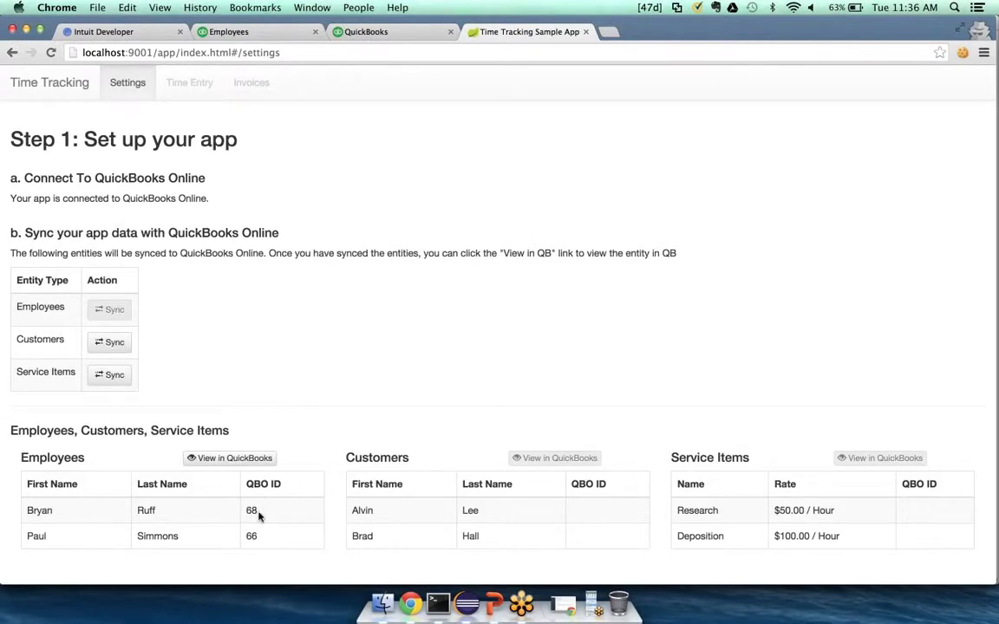
Check the synced employees in QuickBooks, then sync the customers and view them there
click(246, 457)
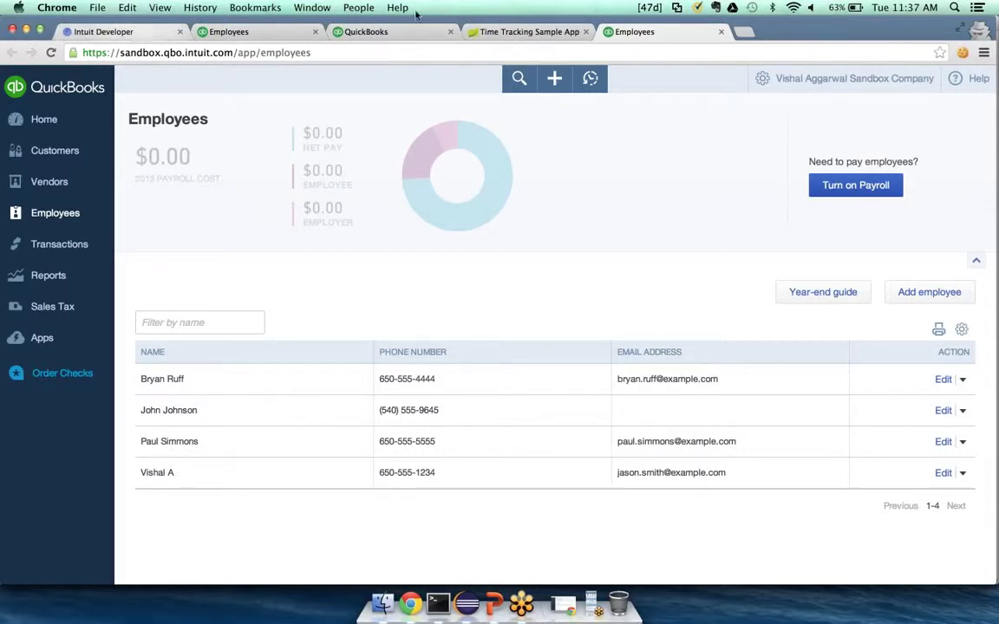
click(475, 33)
click(110, 343)
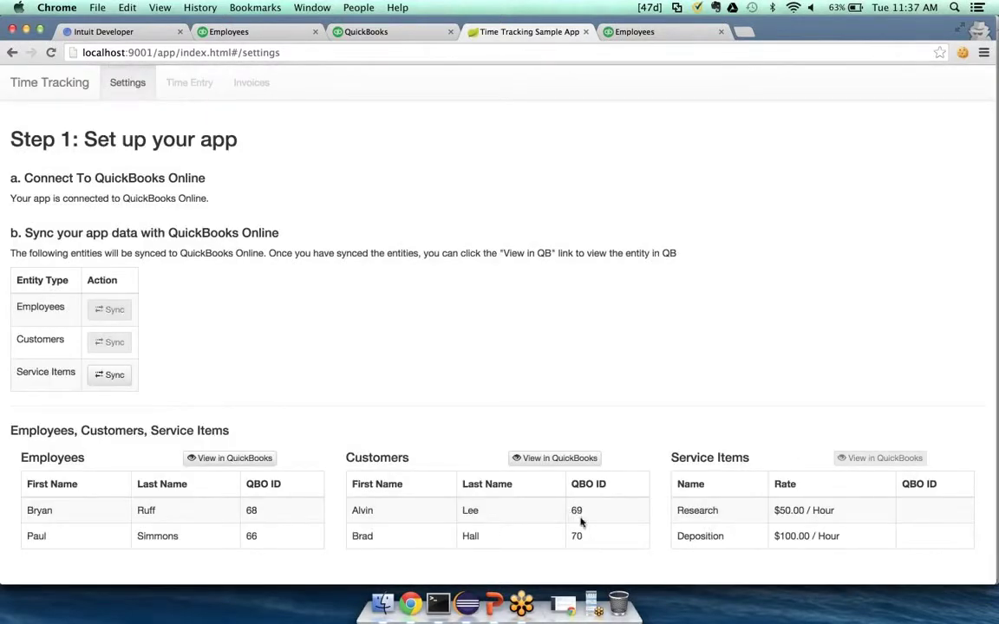
click(559, 460)
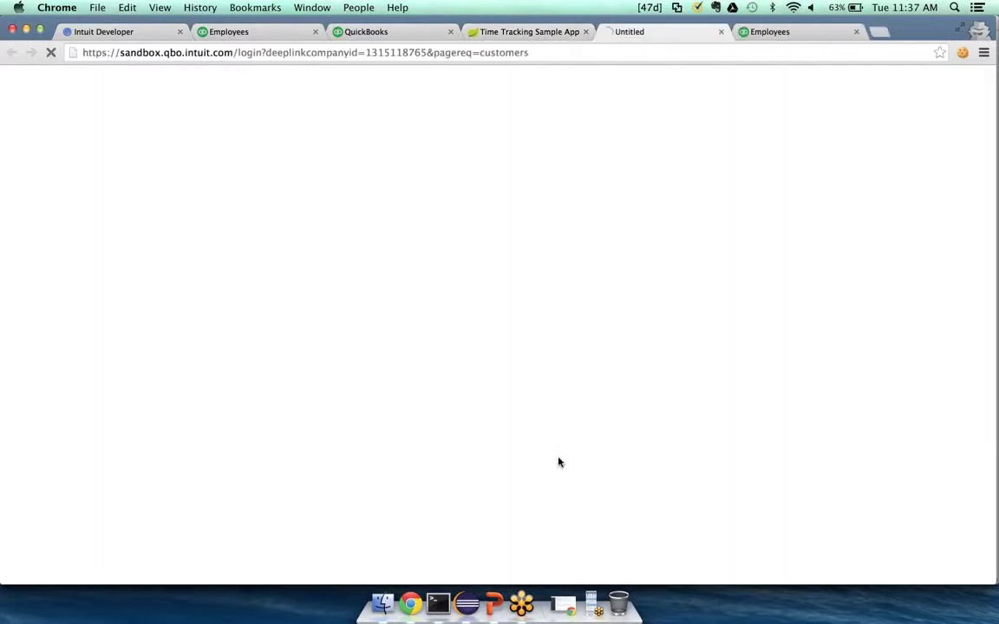
click(856, 31)
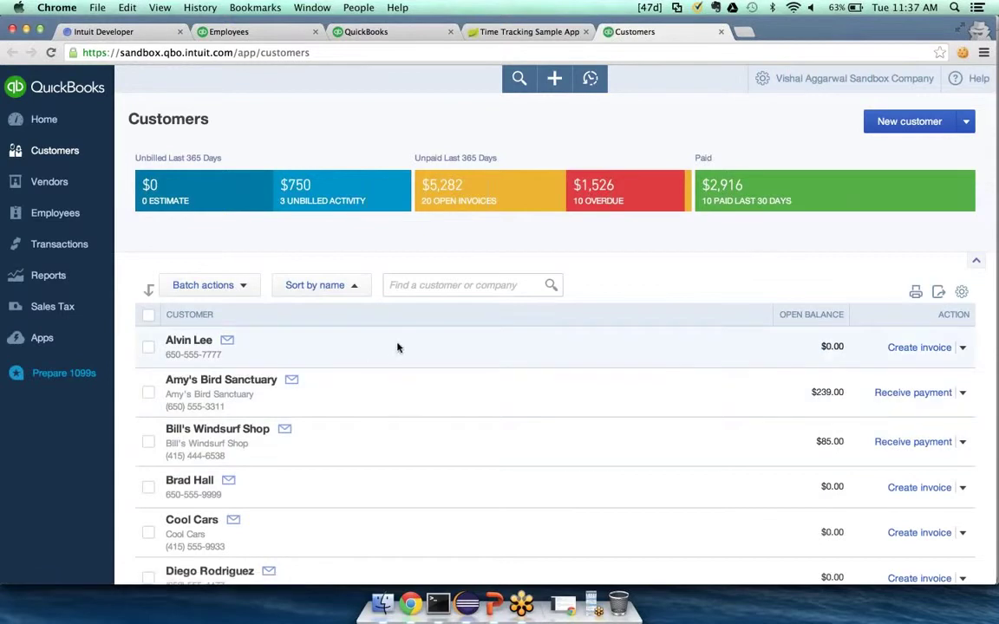
scroll(368, 364, down, 3)
scroll(276, 390, up, 1)
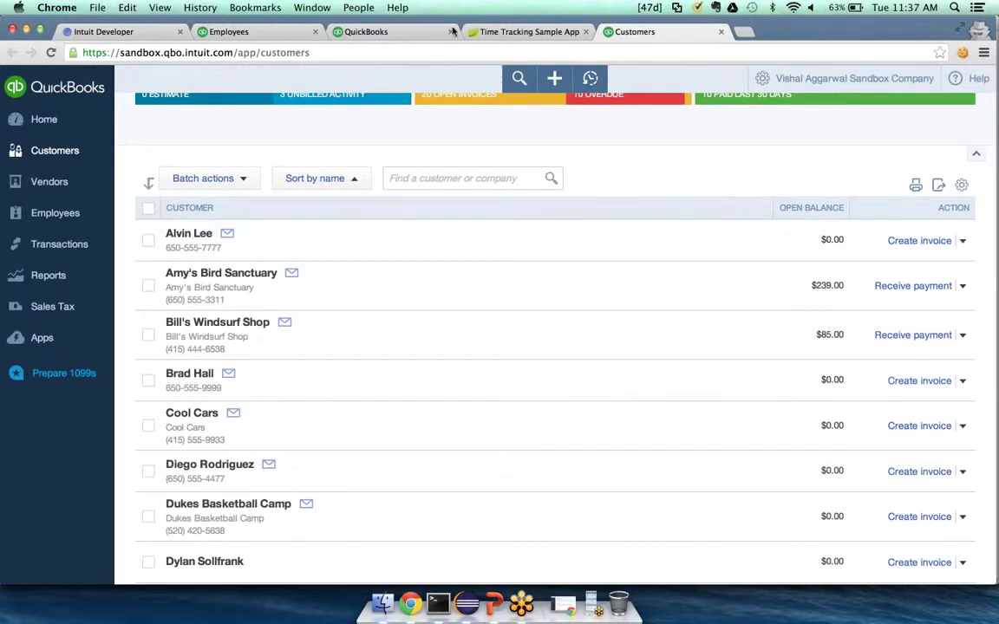
click(516, 31)
Sync the service items and check Hours, Research and Rock Fountain in Products and Services
click(121, 375)
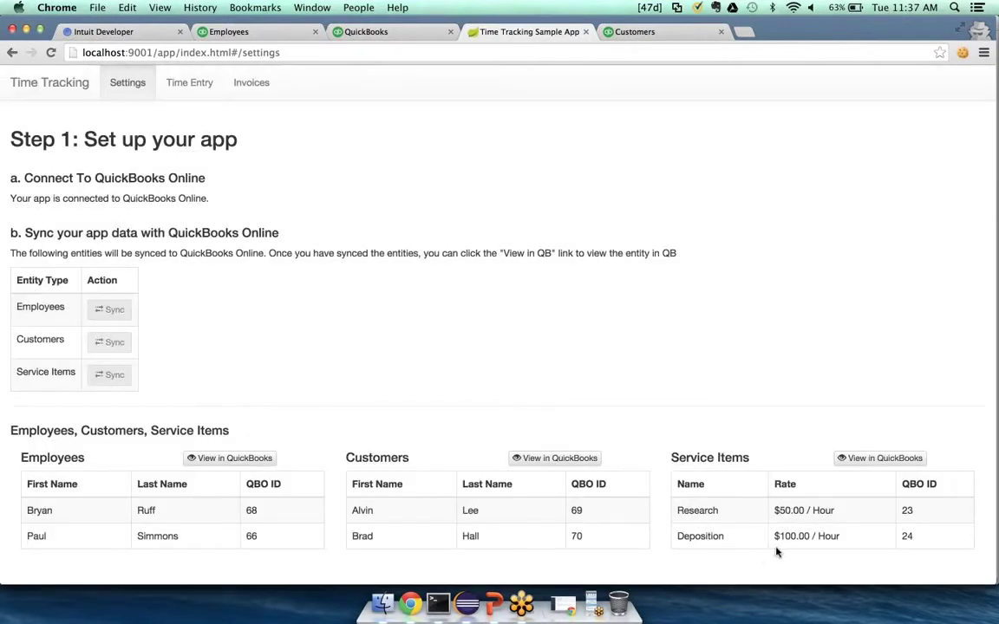
click(893, 460)
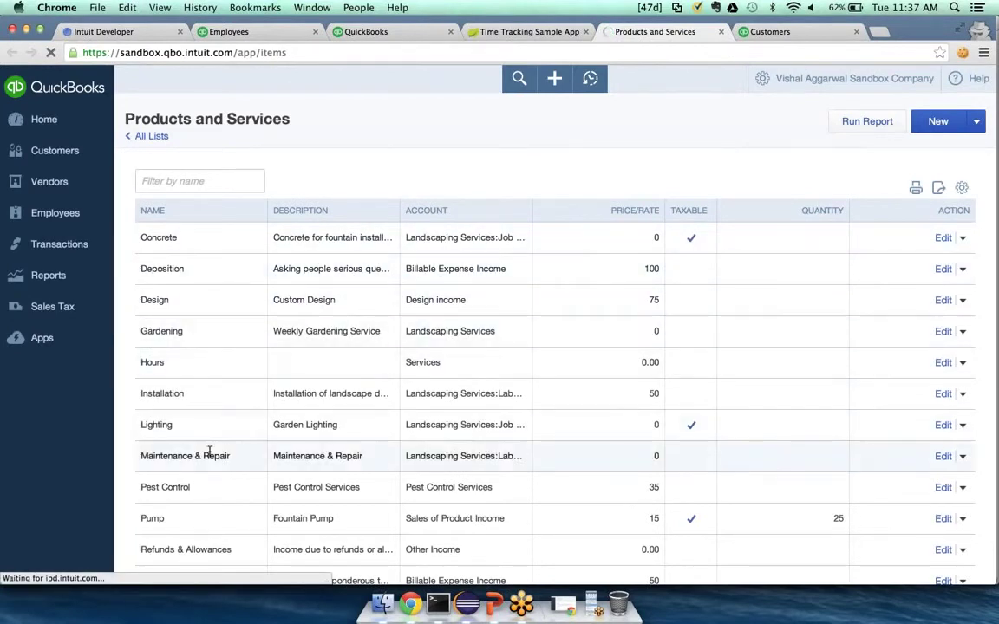
scroll(209, 451, down, 3)
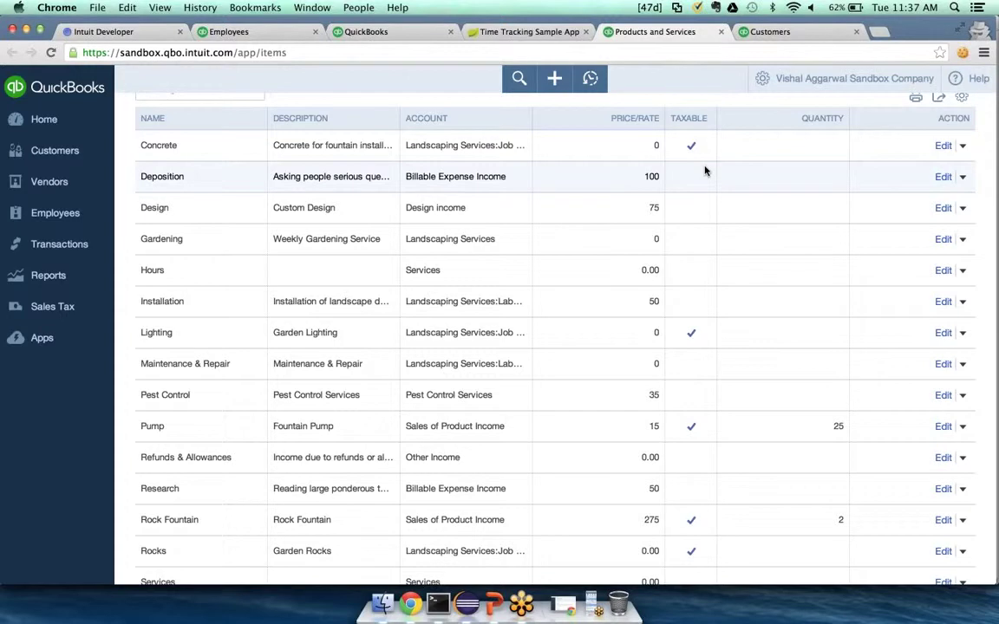
click(503, 30)
On Time Entry, pick the first employee, 12 January 2015, the first customer and Research
click(191, 84)
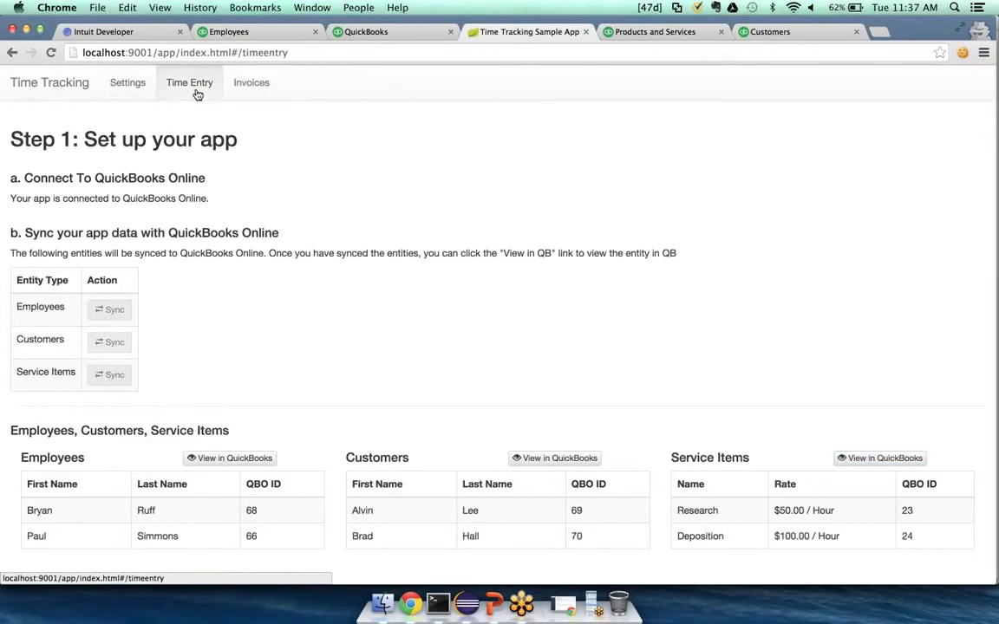
click(203, 185)
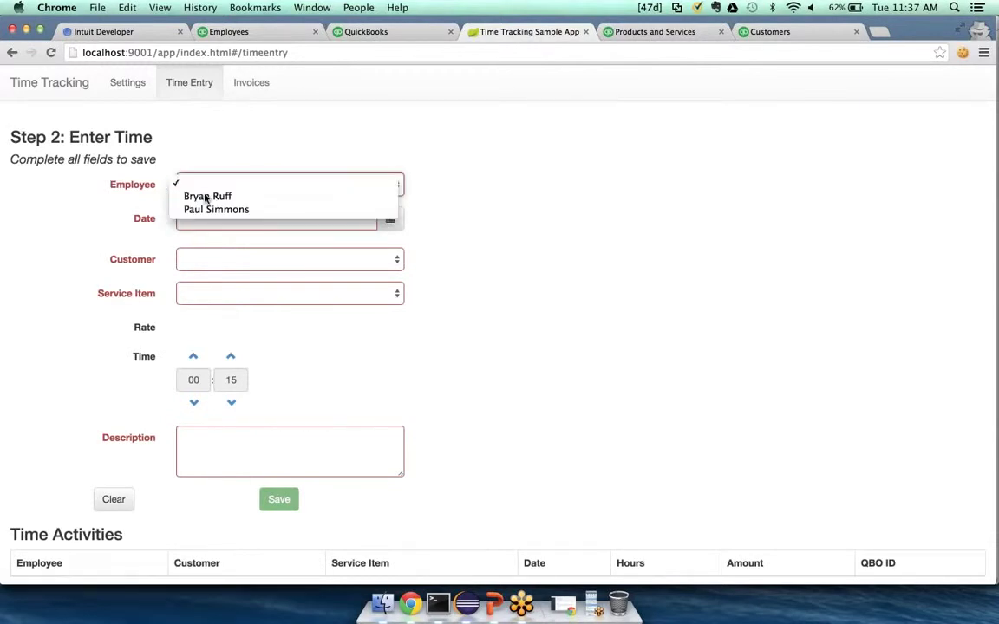
click(208, 196)
click(390, 220)
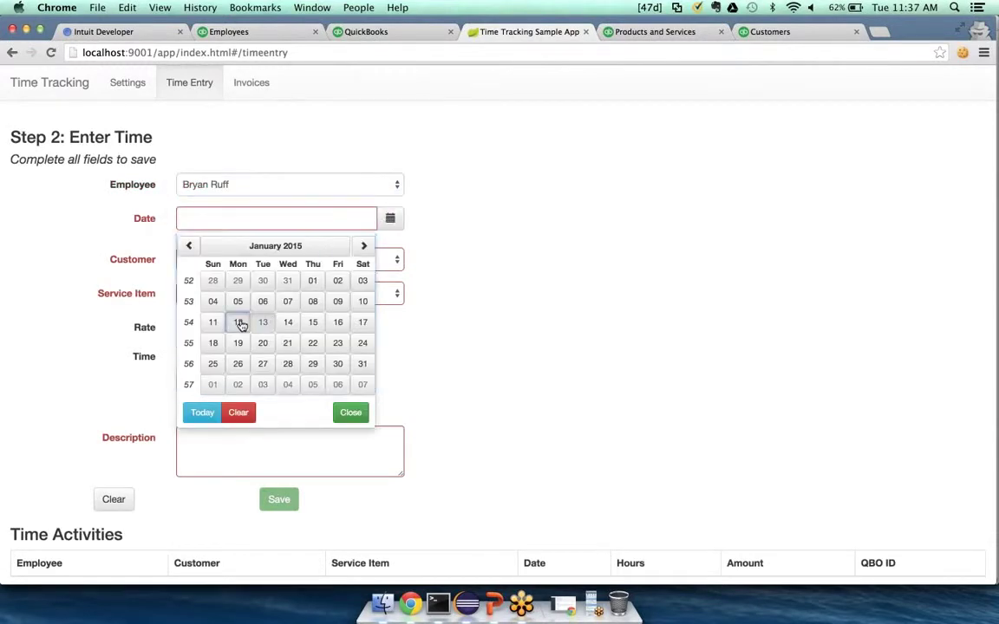
click(239, 322)
click(333, 260)
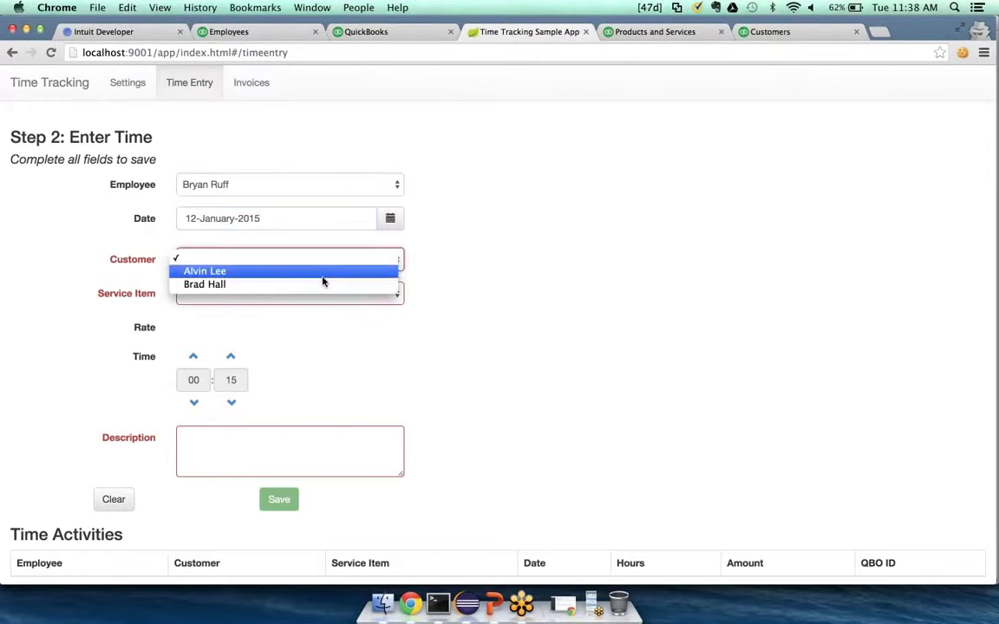
click(321, 276)
click(319, 295)
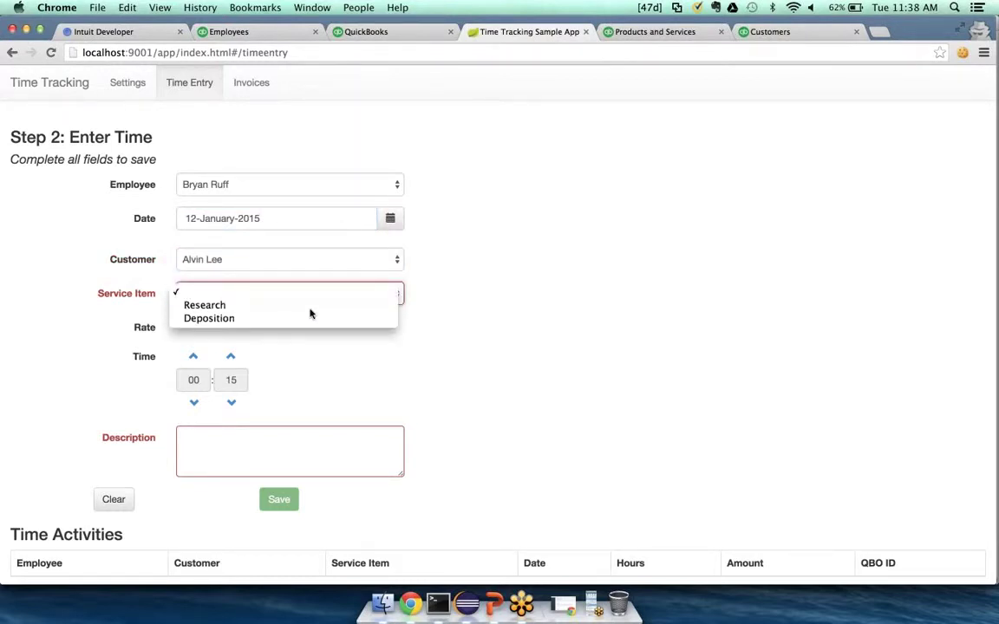
click(310, 310)
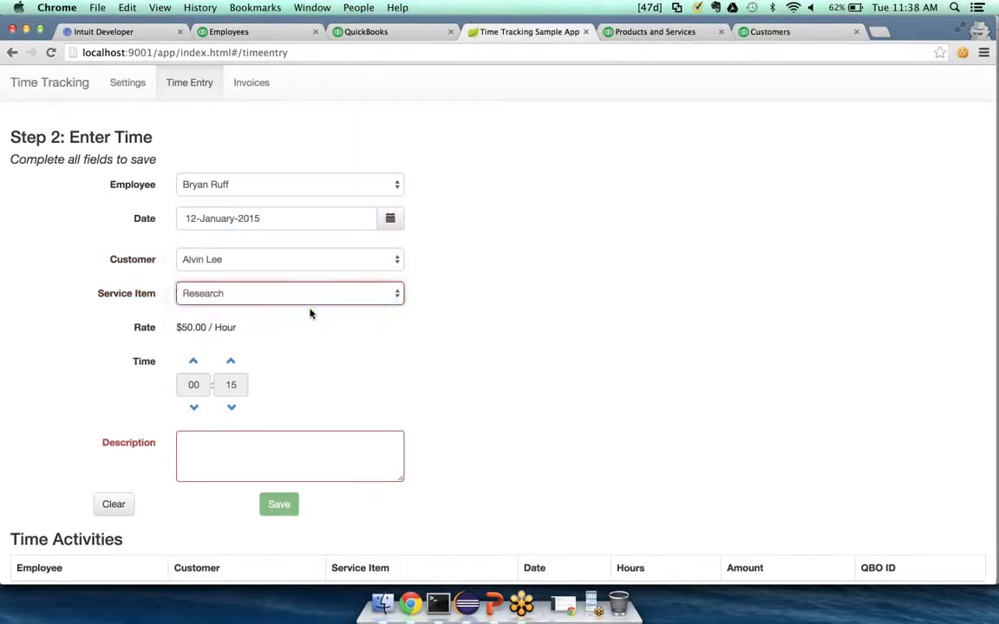
Set the time to 02:00, describe it as 'Research work', and save the entry
click(194, 361)
click(194, 361)
click(230, 410)
click(224, 451)
text(Research work)
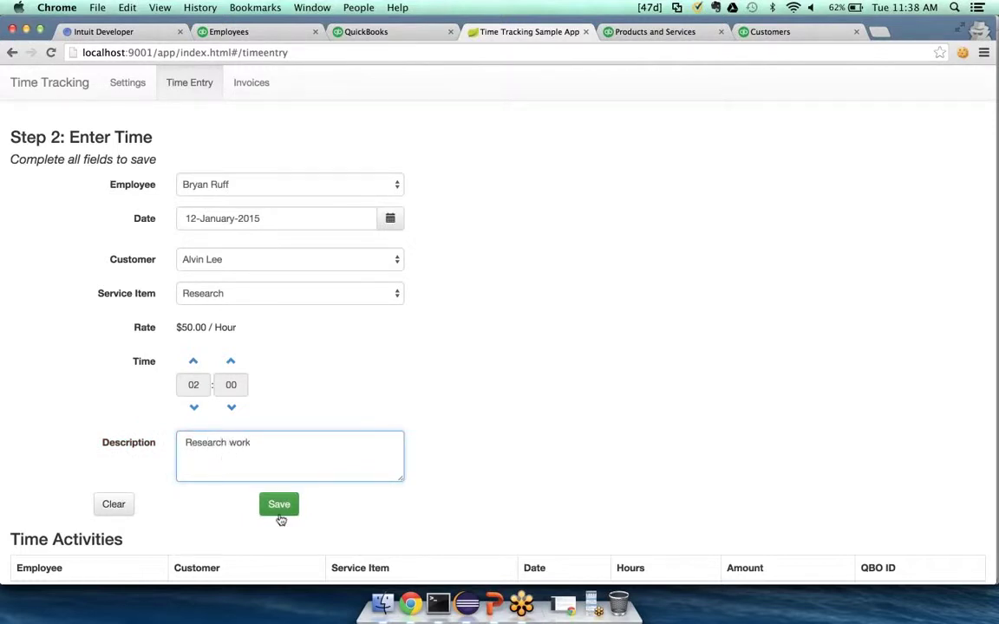
click(279, 506)
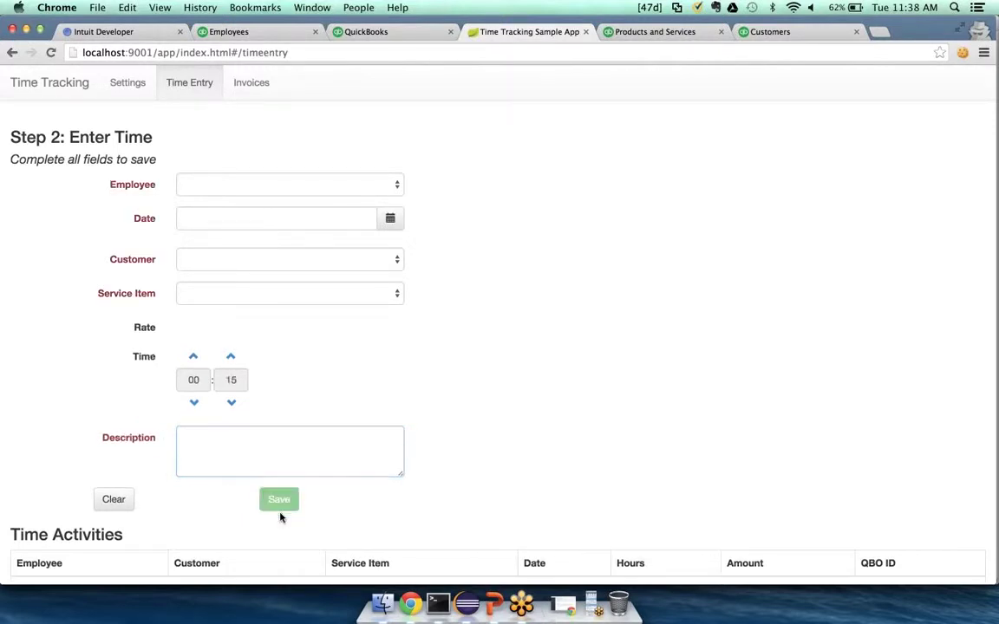
Review the pushed $100.00 time activity (QBO ID 8) and its one pending invoice
scroll(536, 446, down, 1)
scroll(536, 445, up, 1)
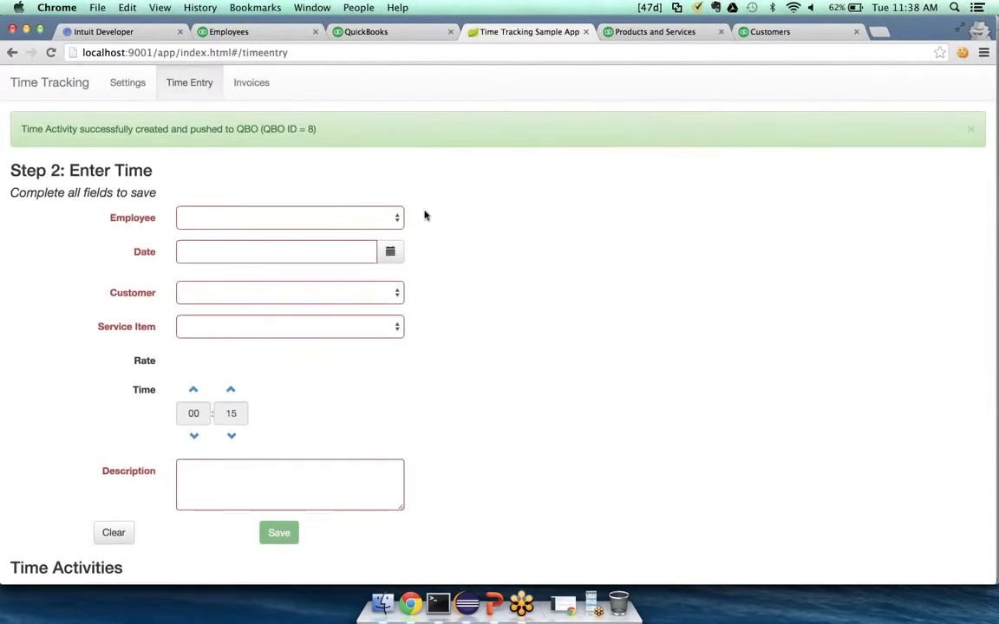
scroll(425, 215, down, 1)
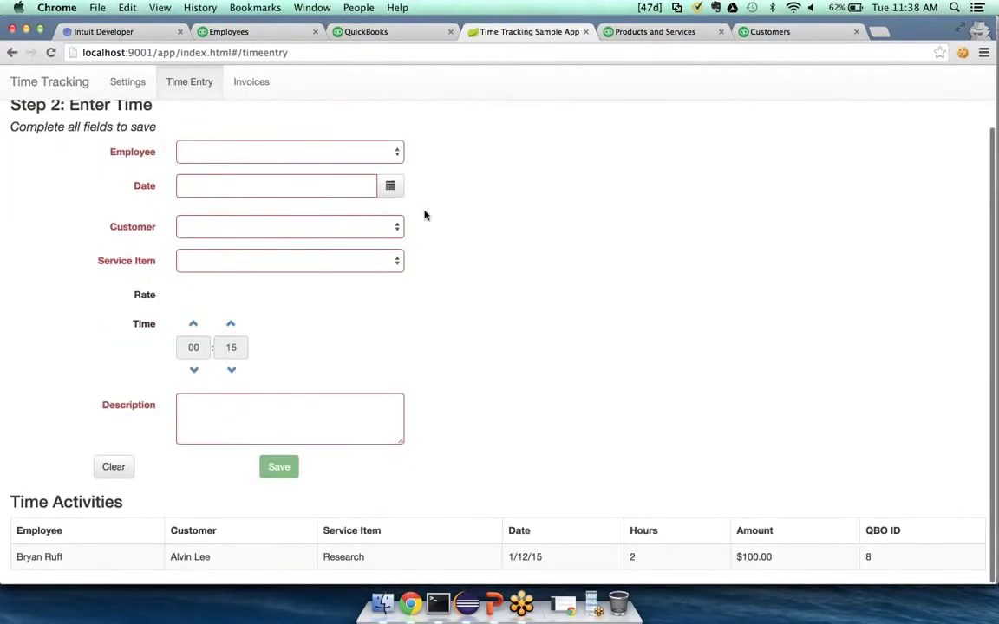
right_click(486, 495)
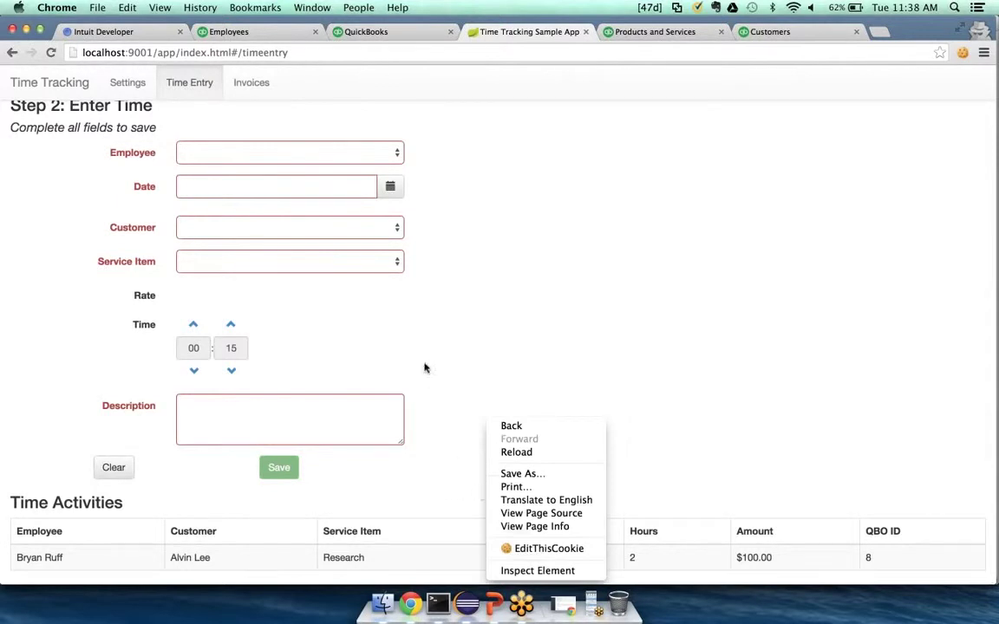
click(362, 284)
click(252, 83)
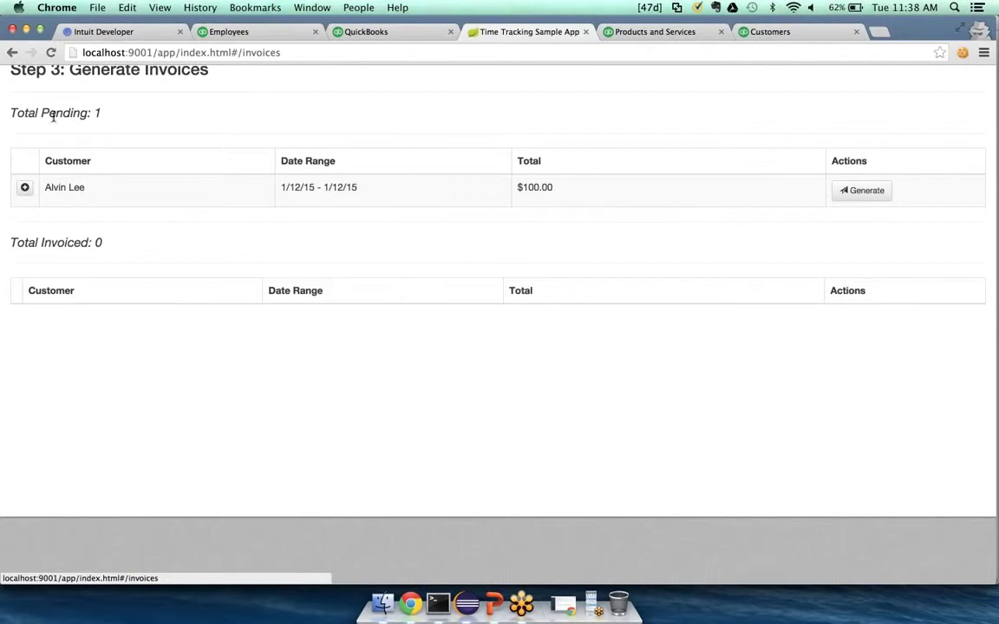
Generate the pending $100.00 invoice (QBO ID 149) and view it as Invoice #1040
click(24, 187)
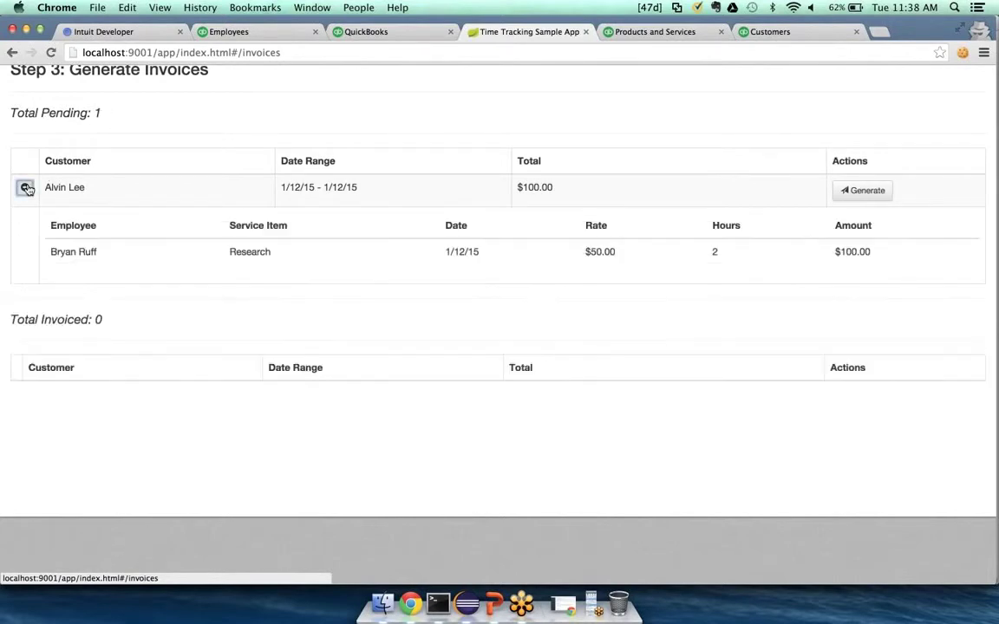
click(855, 193)
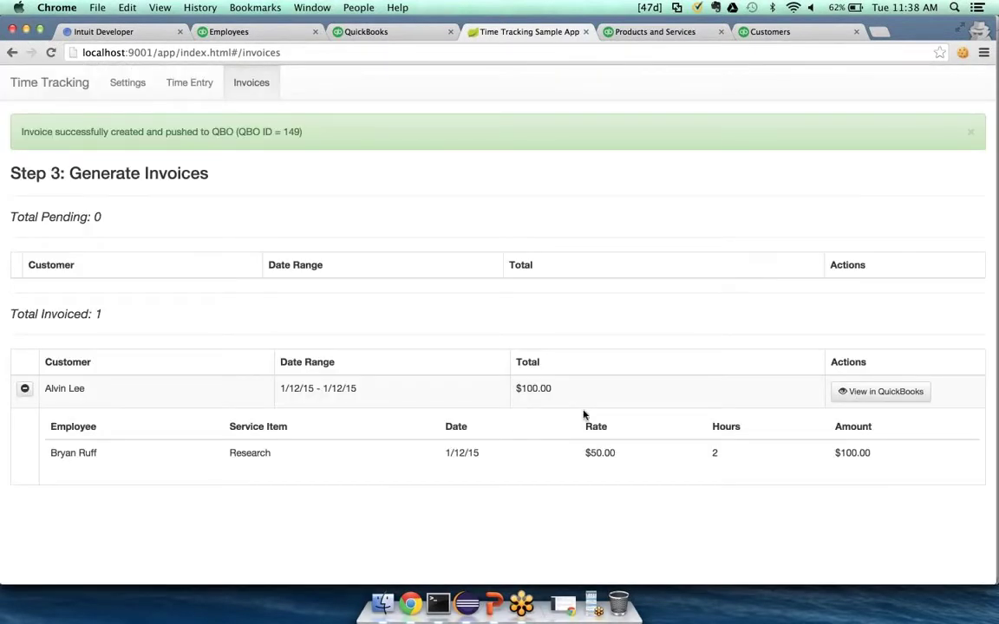
click(866, 392)
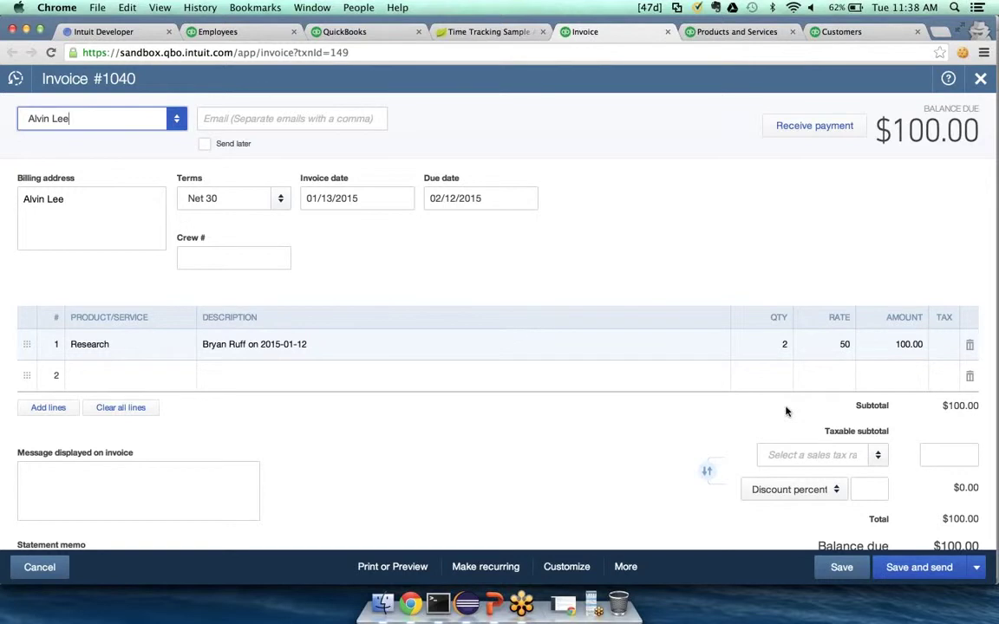
Review invoice #1040 (Net 30, balance due $100.00) and close it to return to the homepage
scroll(738, 476, down, 3)
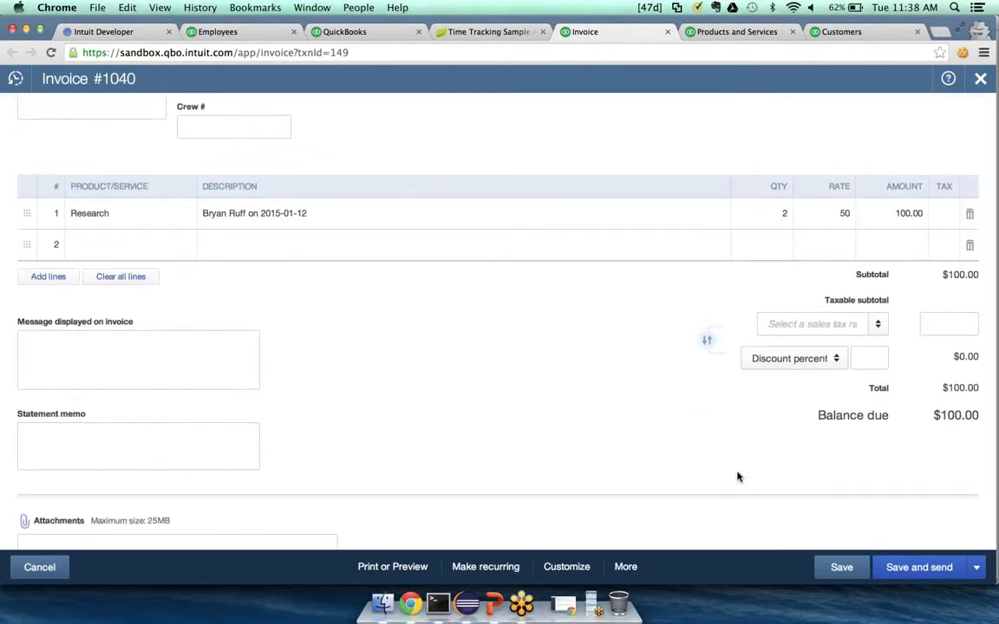
scroll(738, 476, up, 3)
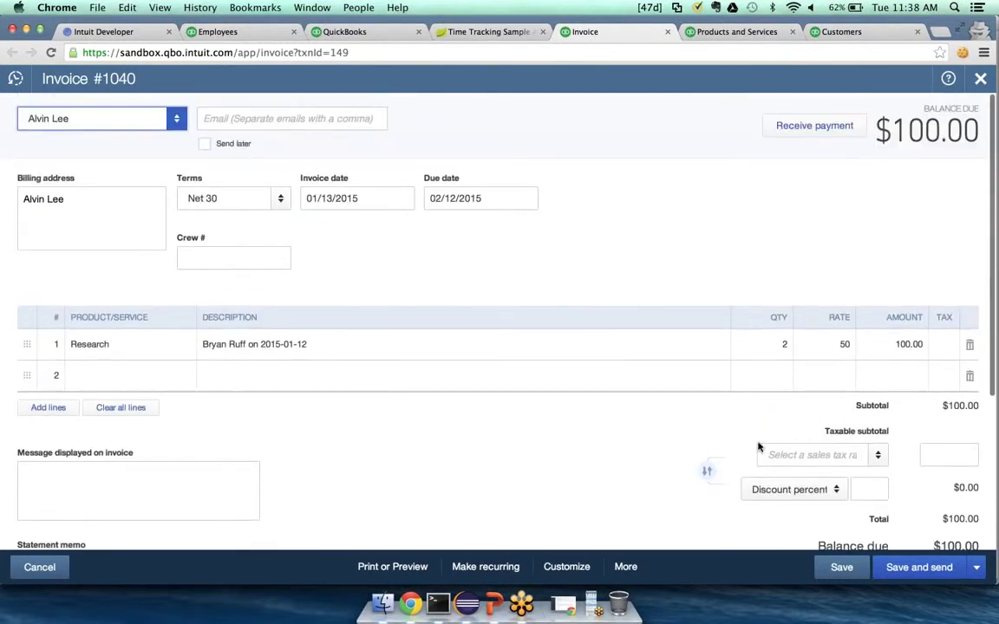
click(981, 79)
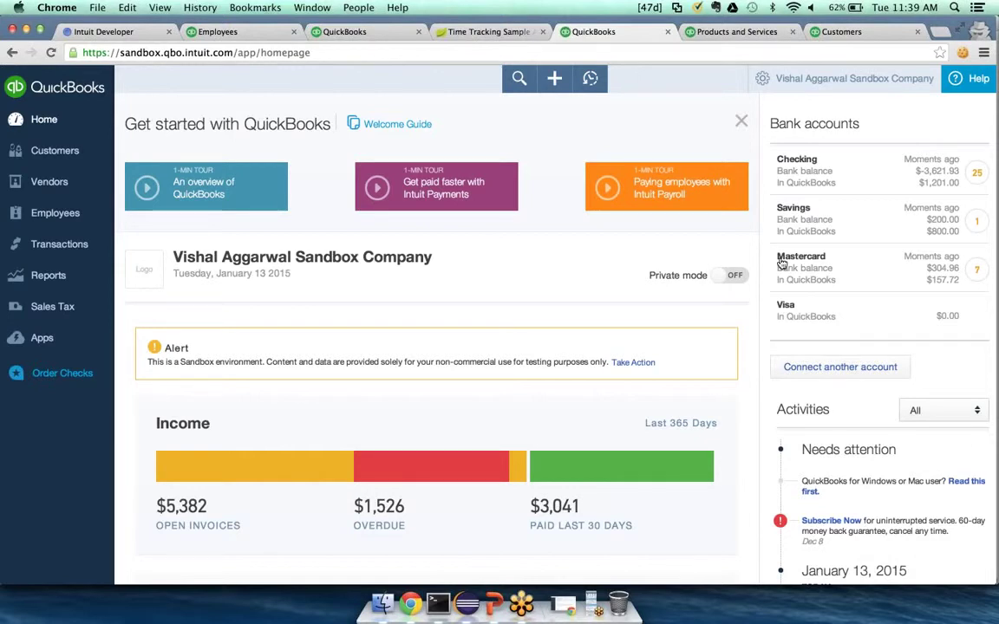
click(466, 604)
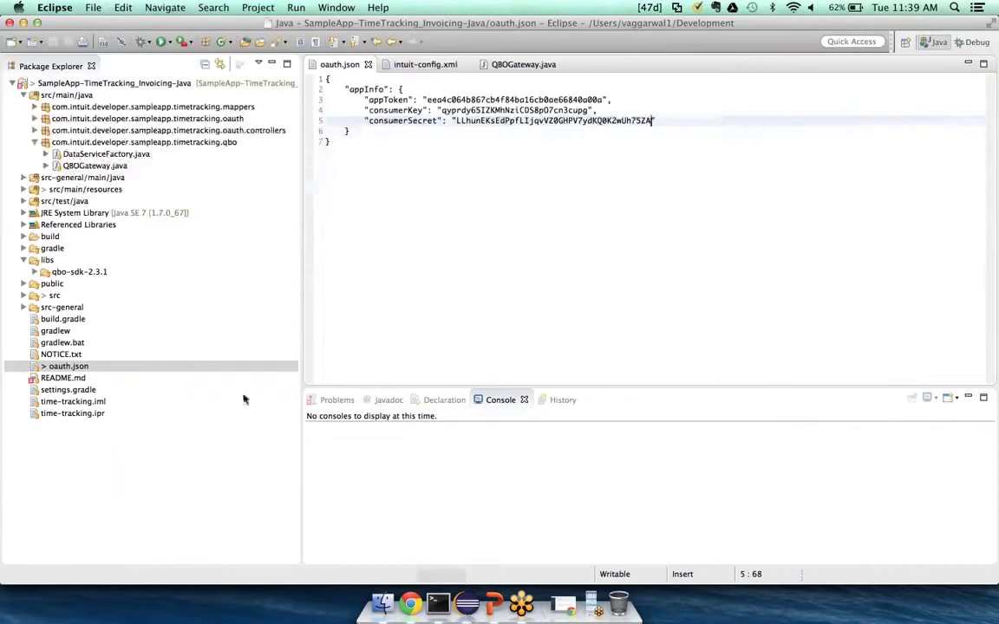
click(451, 65)
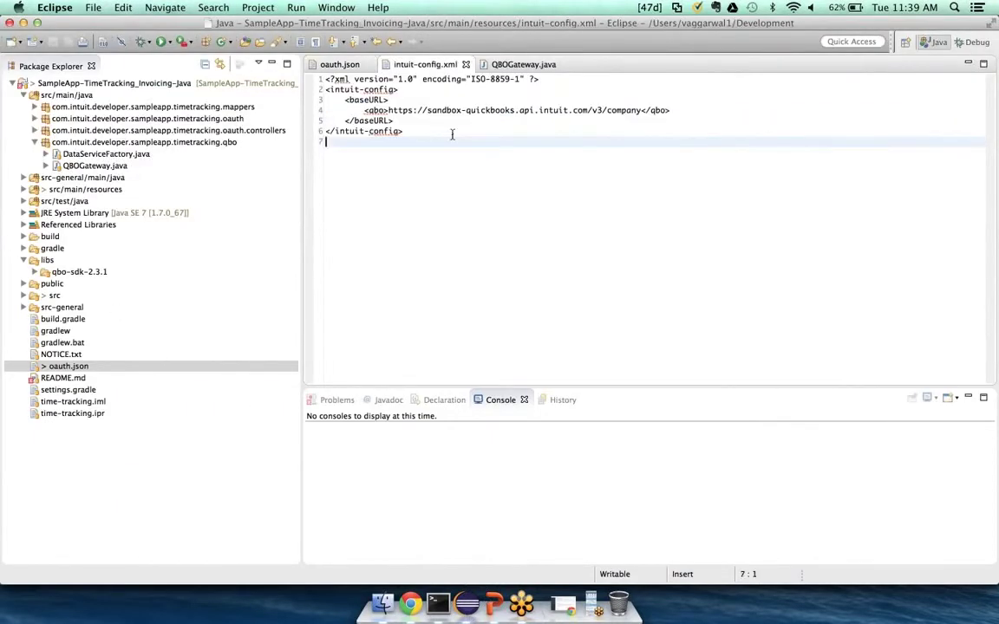
click(388, 111)
drag(388, 110, 640, 113)
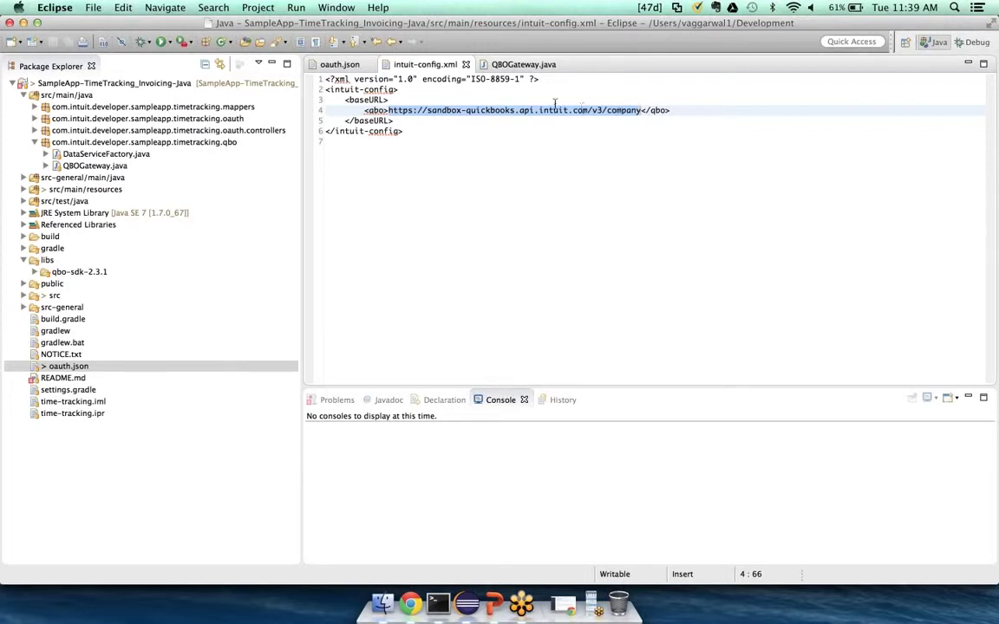
Open QBOGateway.java in Eclipse and locate it in the project tree
click(518, 68)
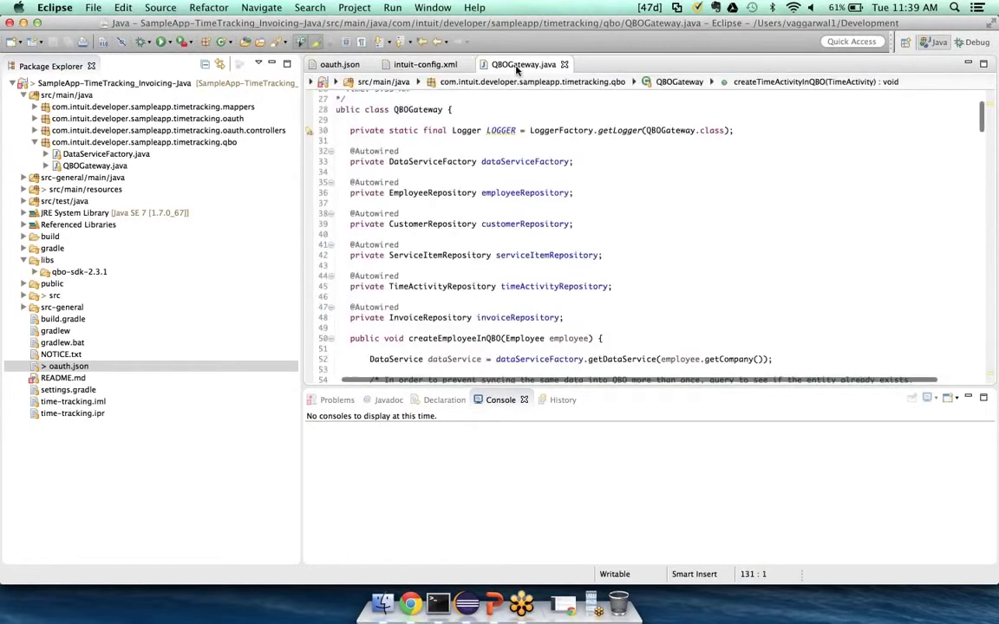
scroll(568, 269, down, 3)
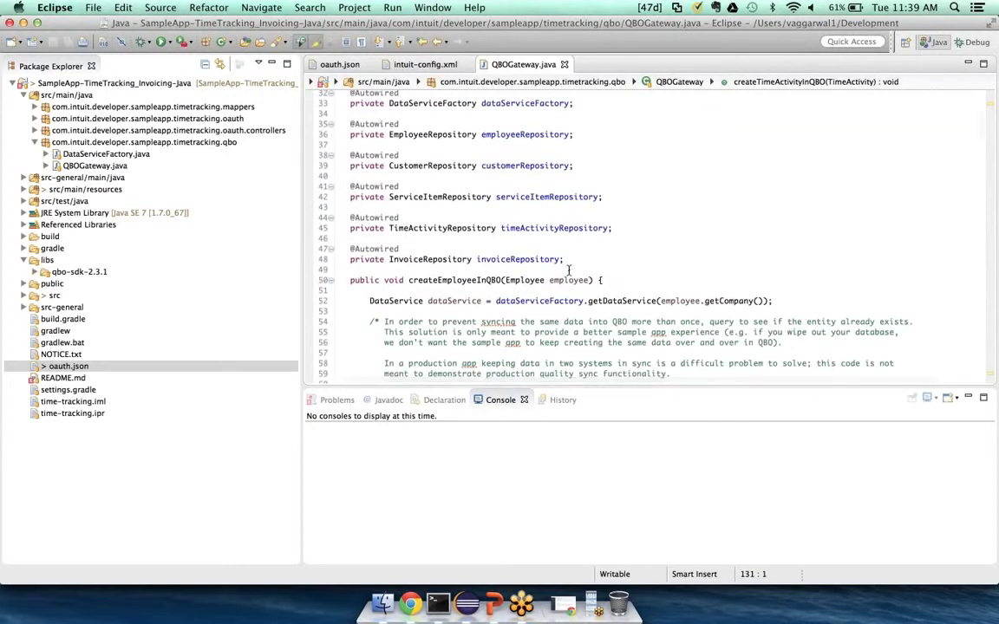
scroll(568, 270, down, 5)
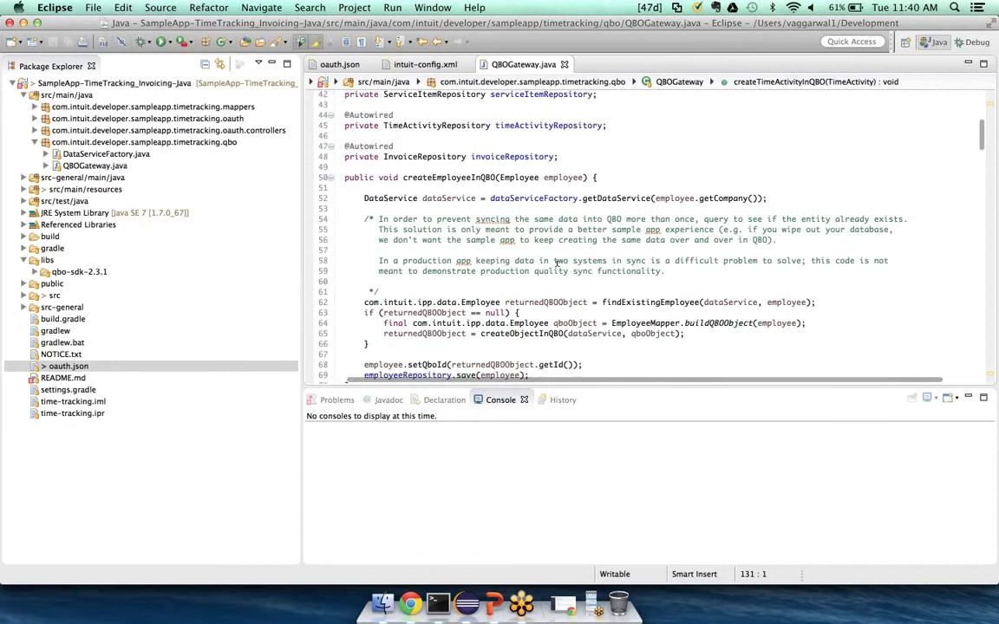
click(95, 166)
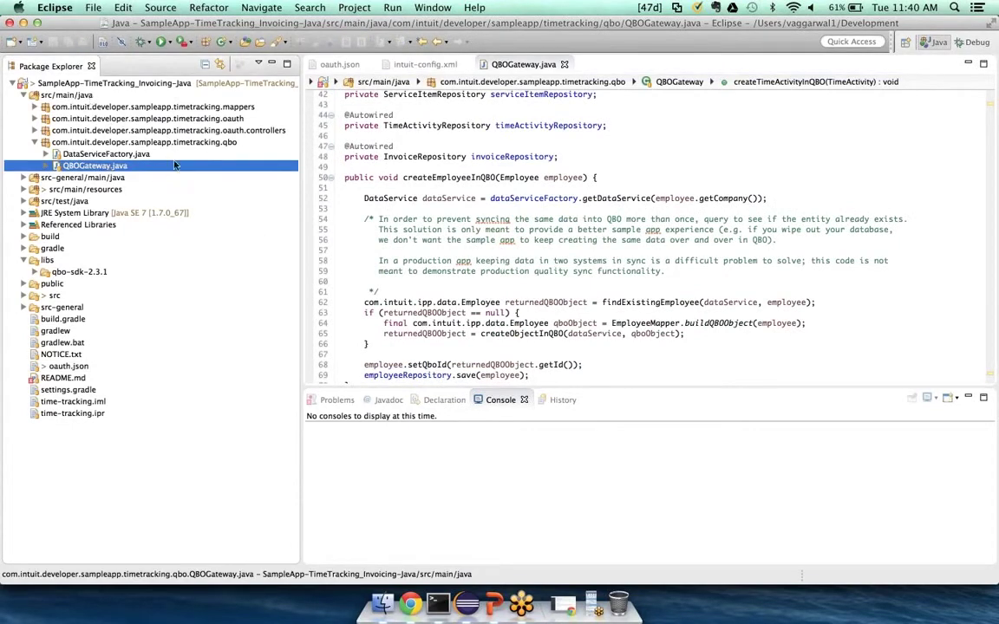
scroll(410, 227, down, 3)
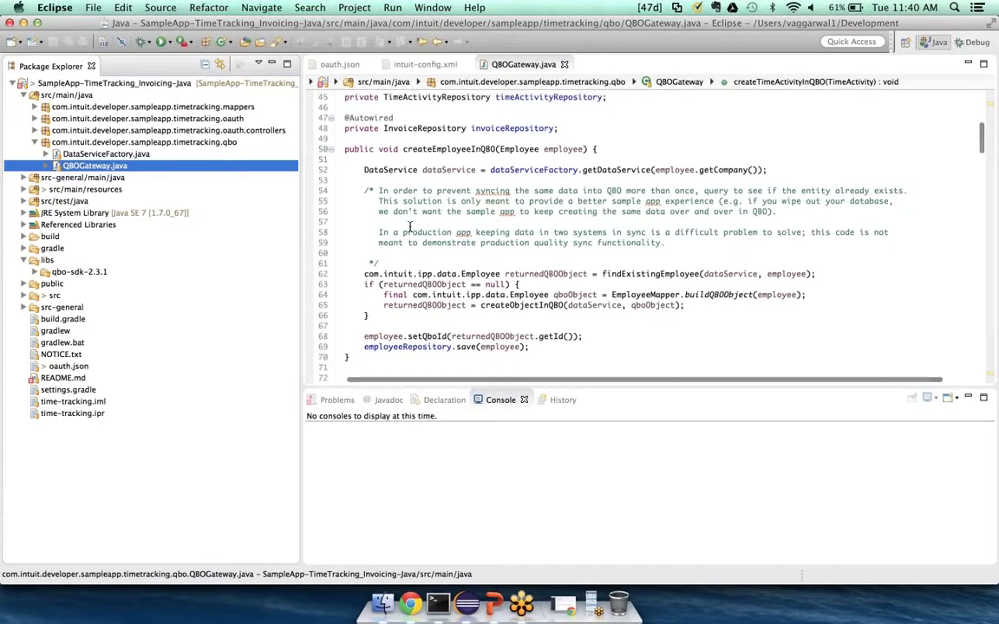
Review the createEmployeeInQBO and createCustomerInQBO methods, then bring Chrome back to the front
click(488, 149)
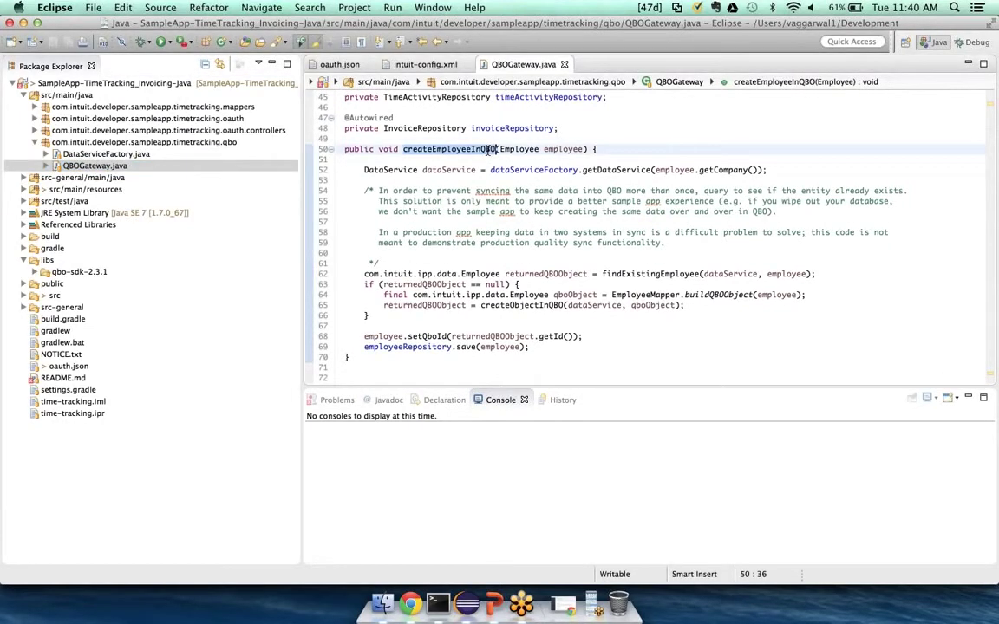
scroll(490, 216, down, 5)
click(486, 231)
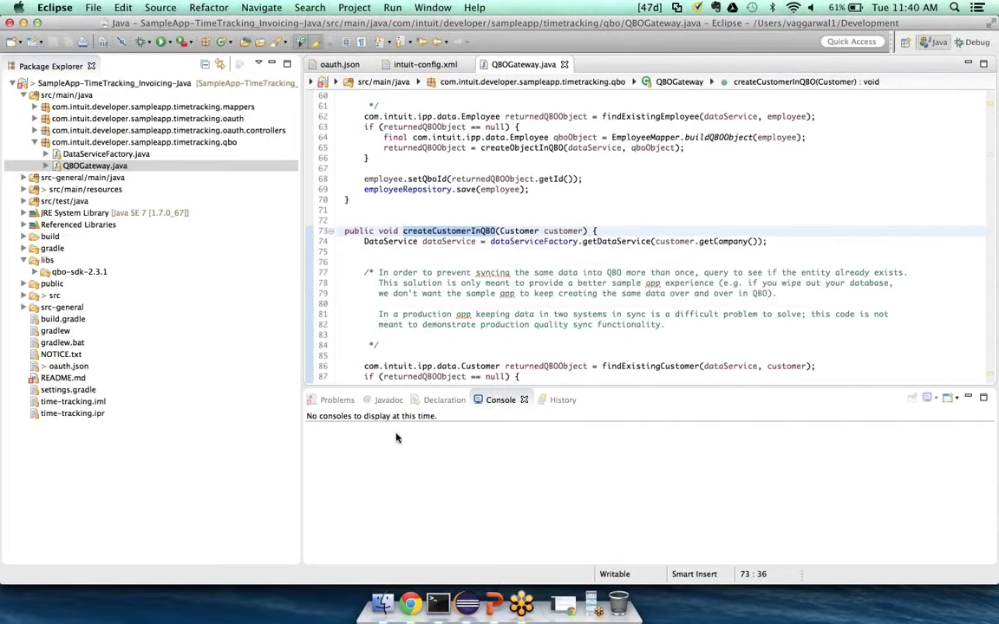
click(563, 605)
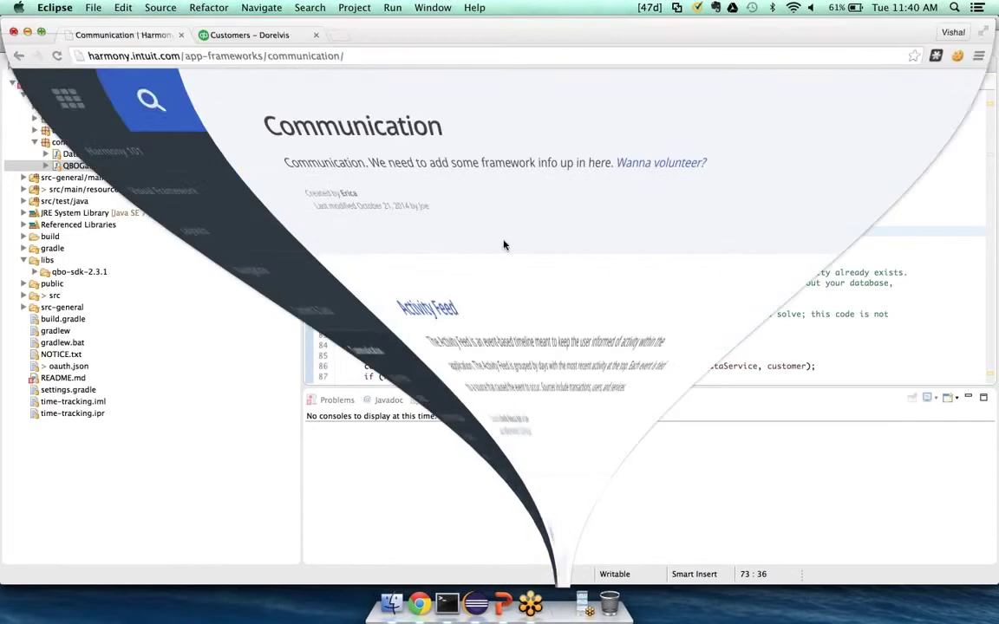
click(26, 30)
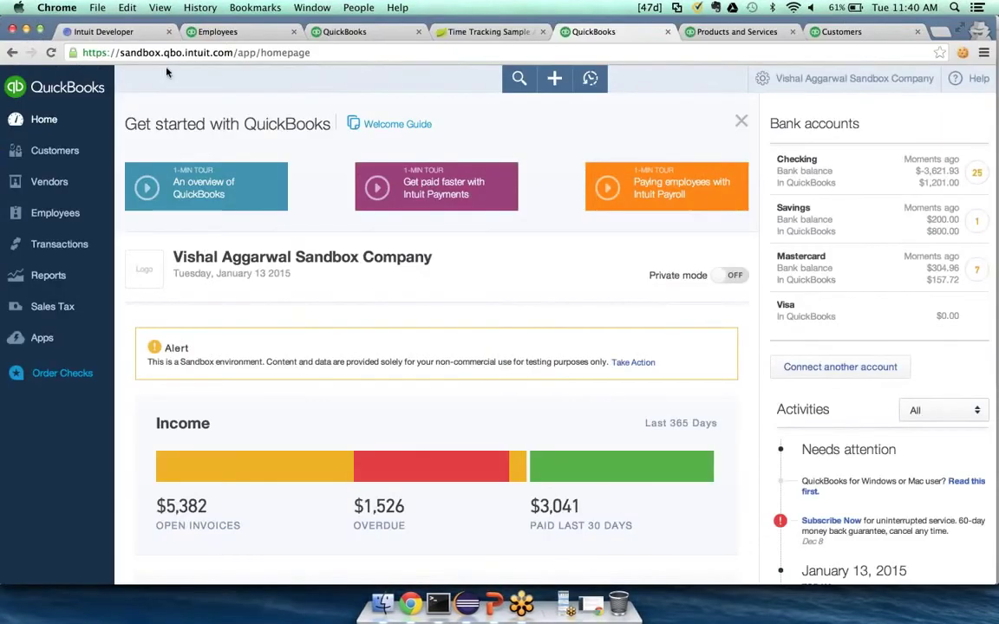
Open the QuickBooks Audit Log and sort it by User to find the new invoice and time activity
click(345, 31)
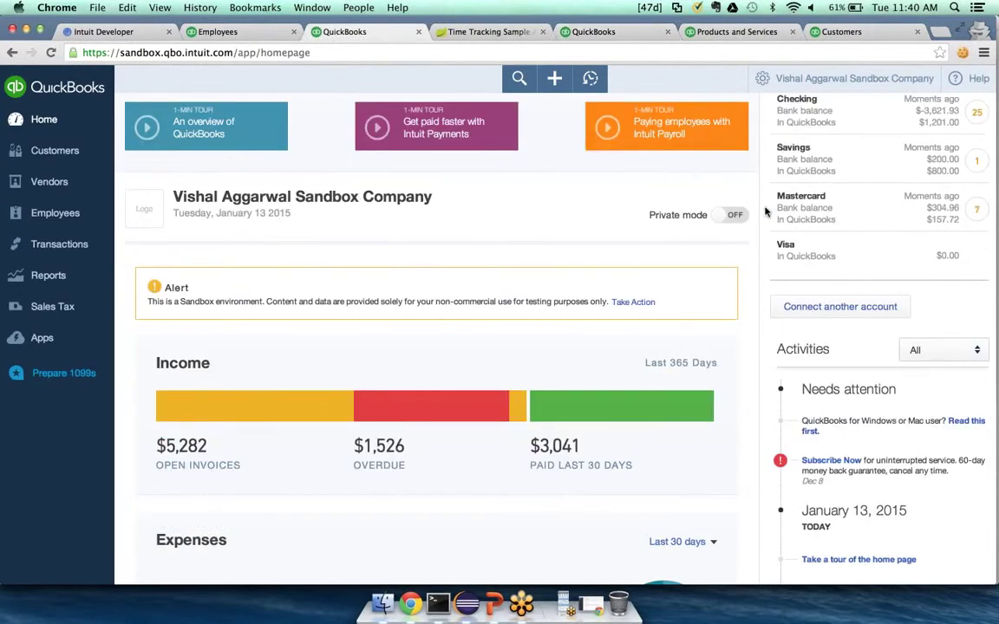
scroll(767, 211, up, 2)
click(751, 76)
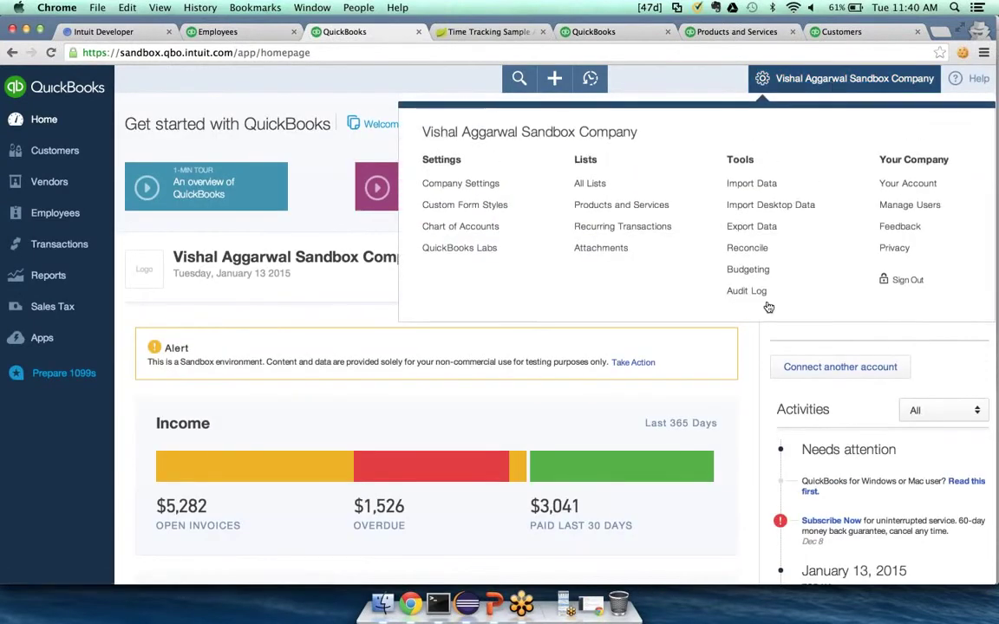
click(762, 291)
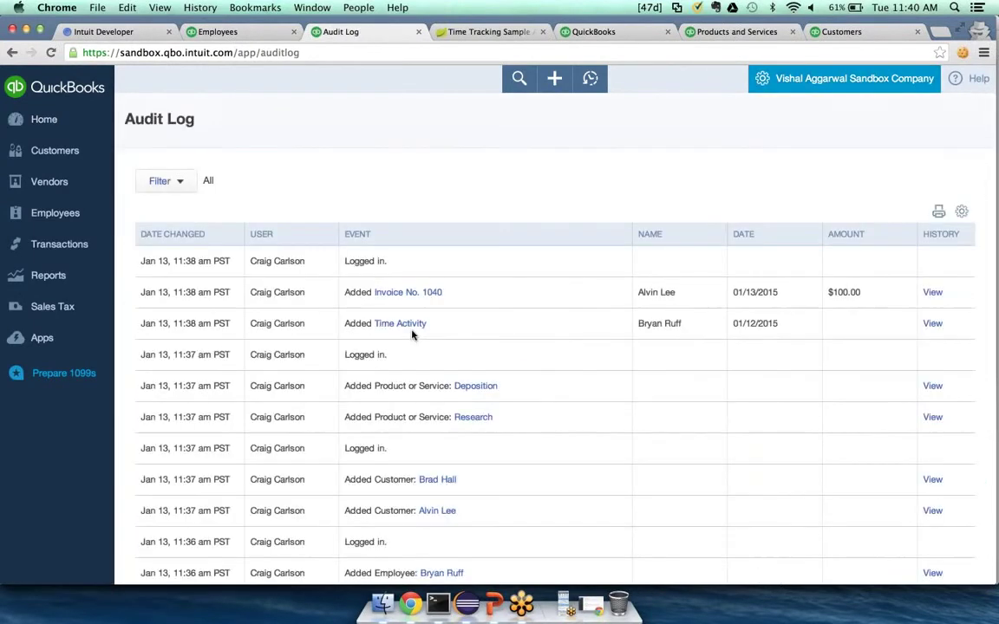
drag(251, 261, 320, 261)
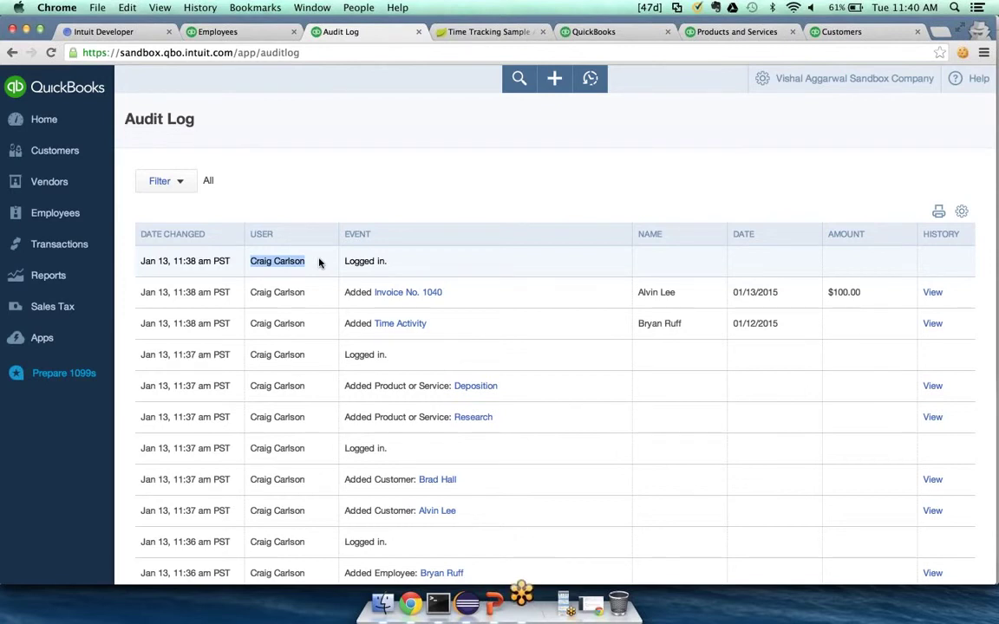
click(286, 232)
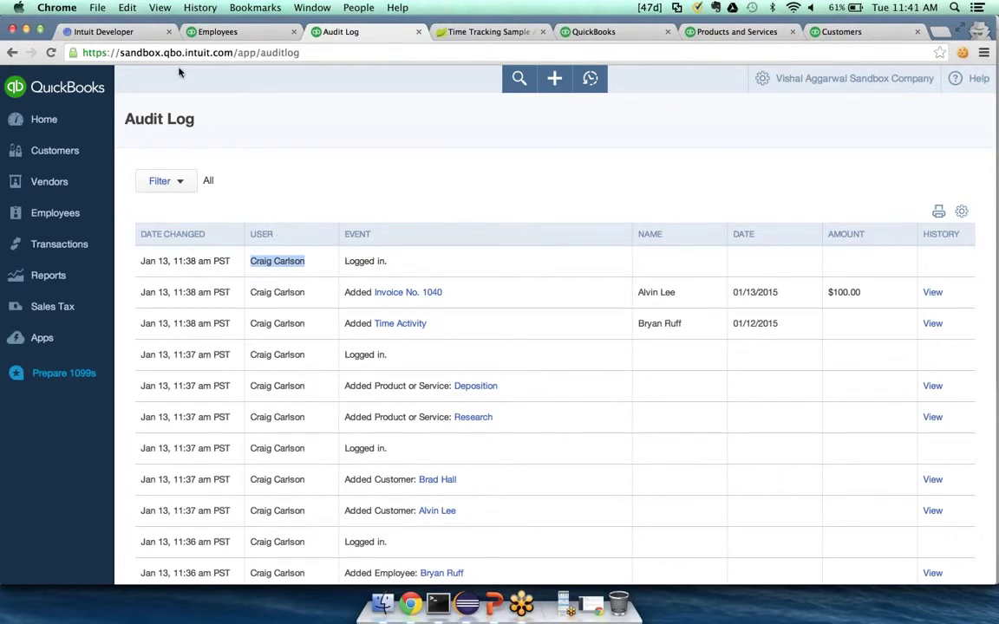
In Intuit Developer, go to the Manage Sandboxes page from the account menu
click(145, 33)
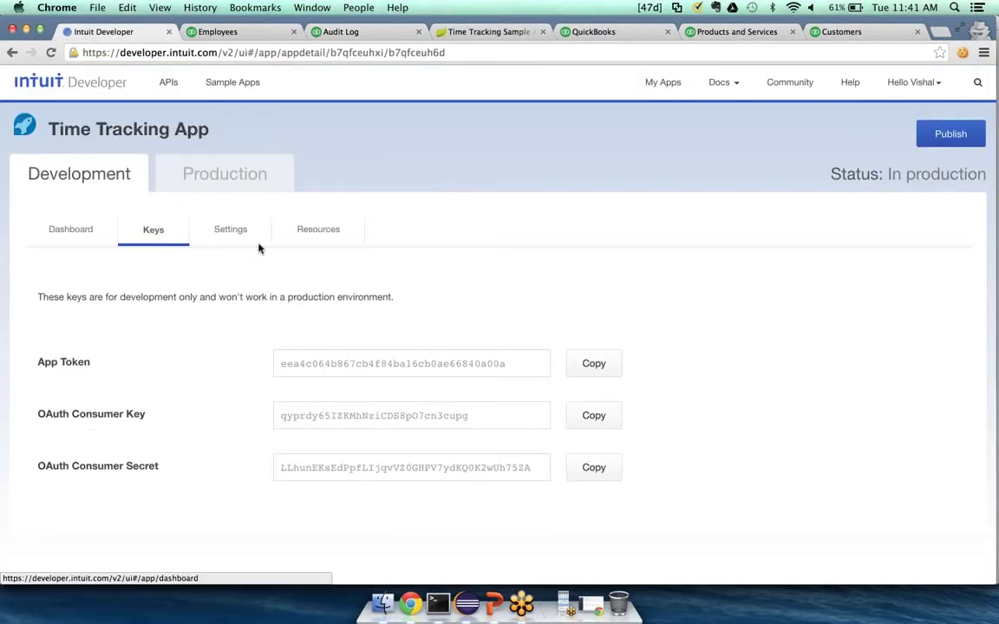
click(943, 86)
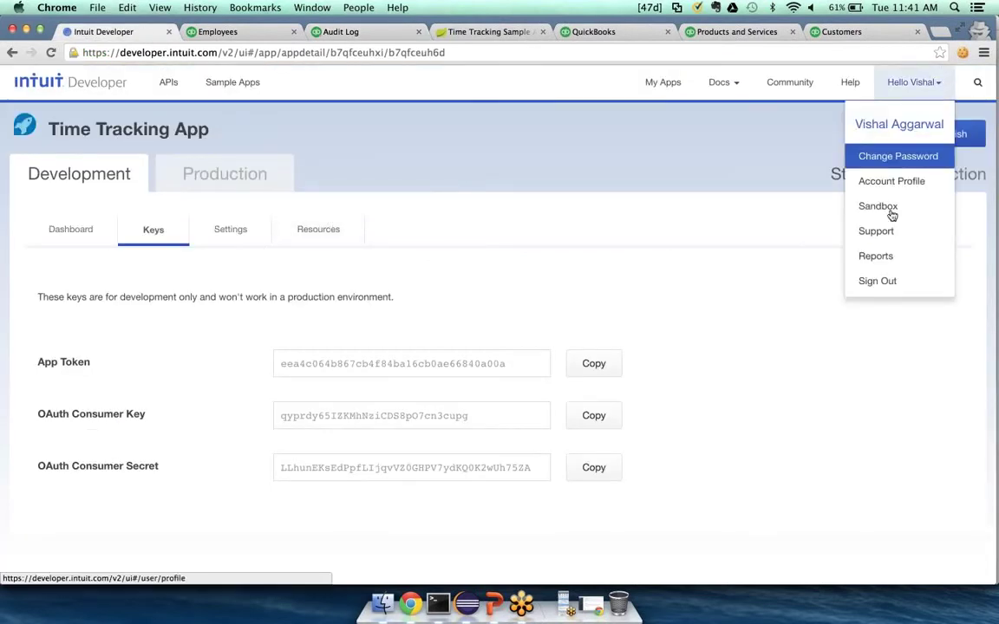
click(882, 205)
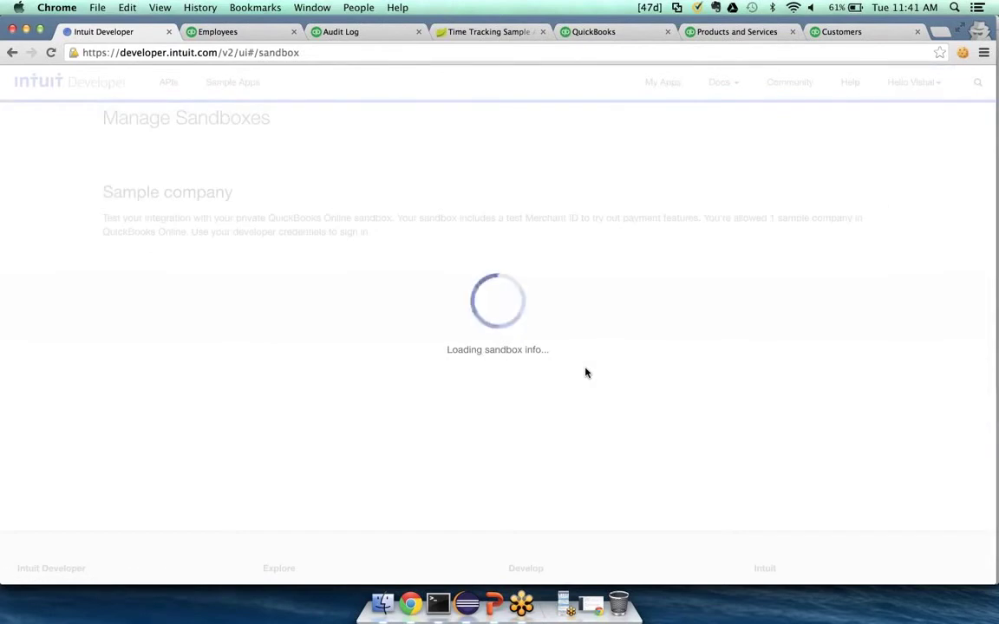